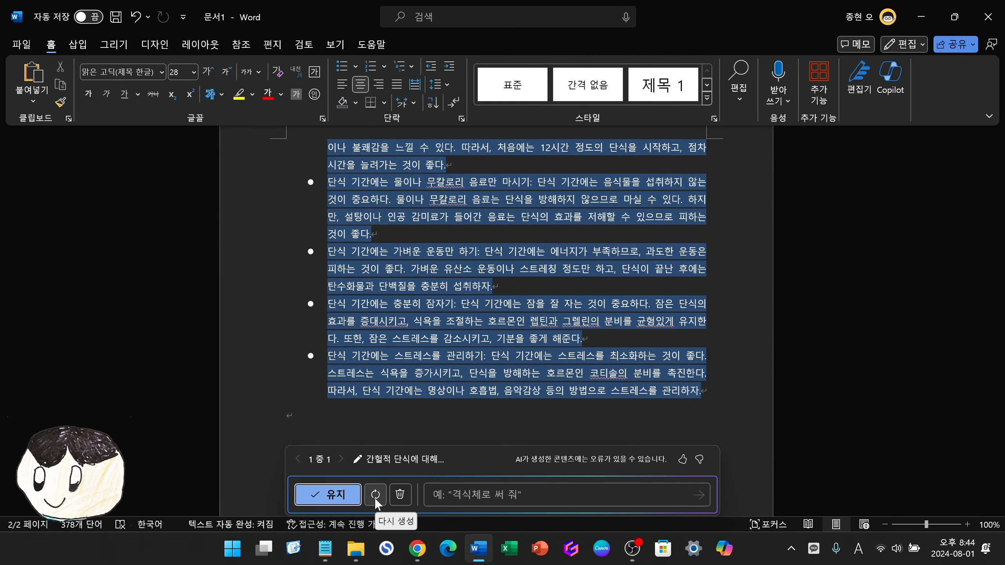
Keep the Copilot-generated draft and return to the title at the start of the document.
{"action": "left_click", "coordinate": [341, 499]}
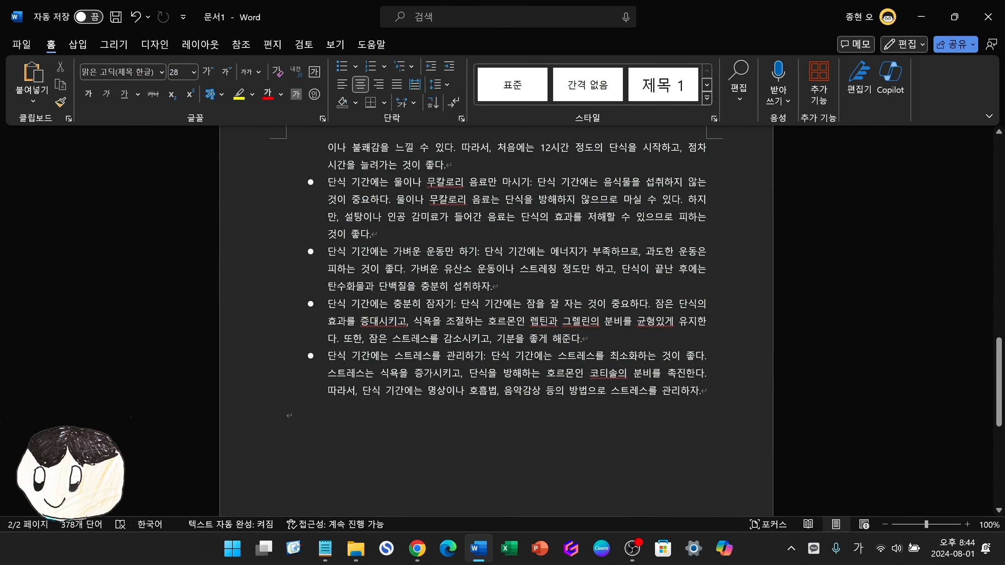
{"action": "key", "text": "ctrl+Home"}
{"action": "key", "text": "Down"}
{"action": "key", "text": "End"}
{"action": "key", "text": "ctrl+shift+Left"}
{"action": "key", "text": "ctrl+shift+Left"}
{"action": "key", "text": "ctrl+shift+Left"}
{"action": "key", "text": "ctrl+shift+Left"}
{"action": "key", "text": "ctrl+shift+Left"}
{"action": "key", "text": "ctrl+shift+Left"}
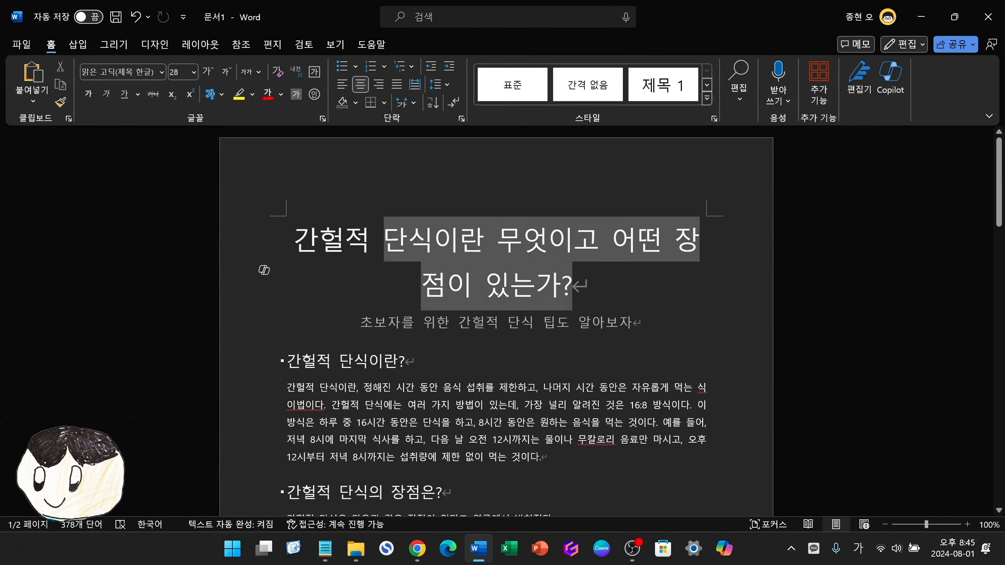
Have Copilot modify the whole title with the prompt "이모지를 사용해서 재미있게 구성해줘." and delete the original title above the new one.
{"action": "triple_click", "coordinate": [323, 243]}
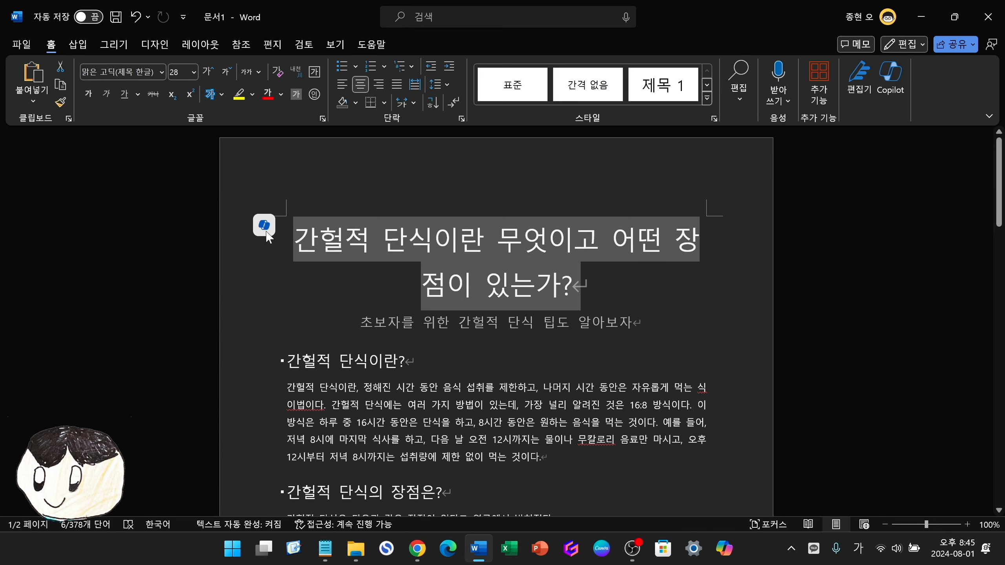
{"action": "left_click", "coordinate": [264, 226]}
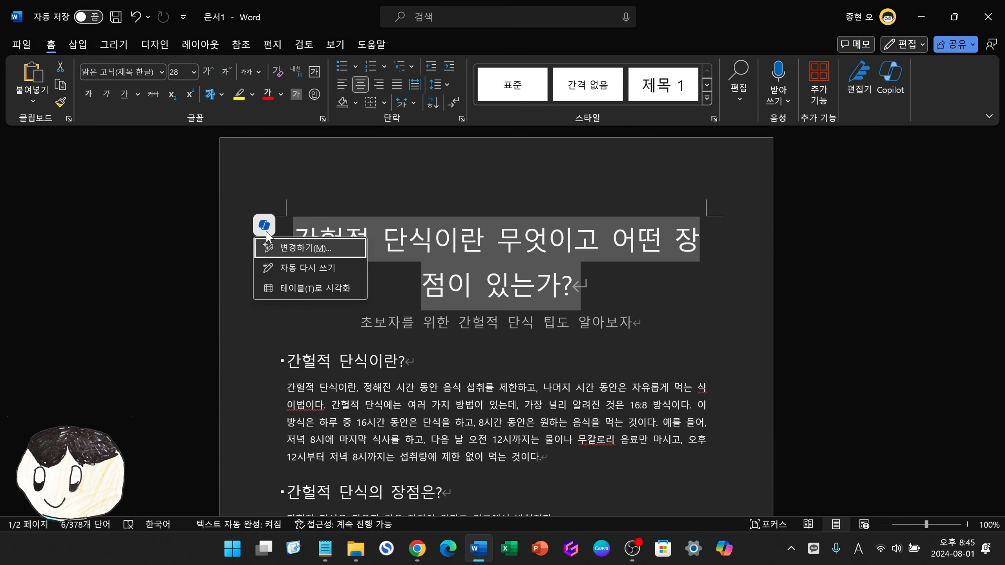
{"action": "left_click", "coordinate": [304, 248]}
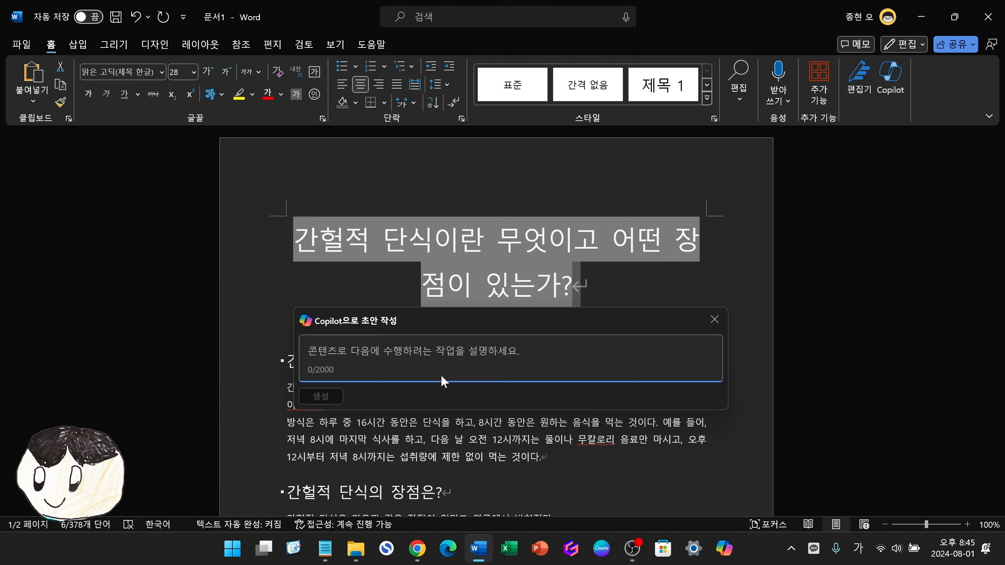
{"action": "type", "text": "이미지를 사용해서 재미있게 구성해줘."}
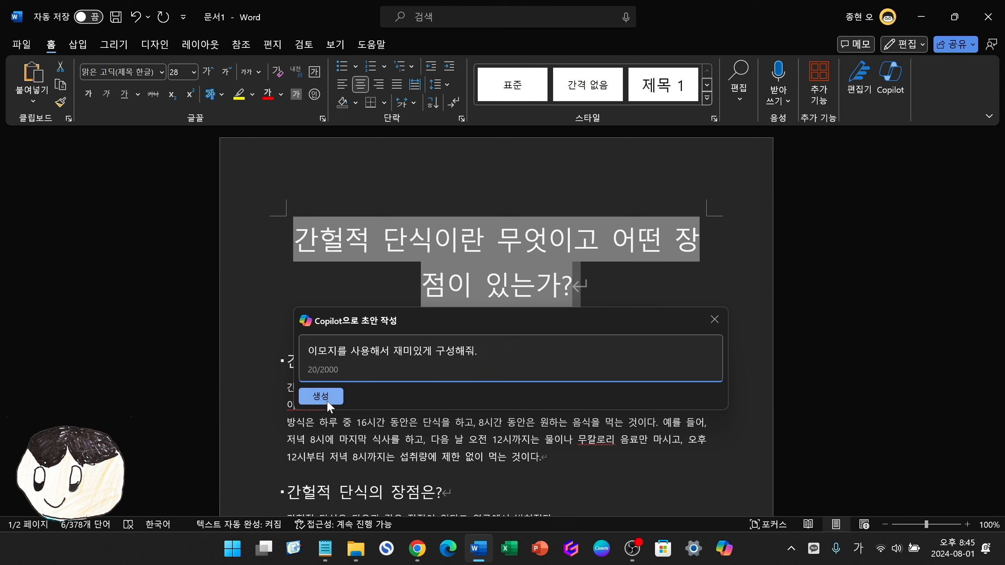
{"action": "left_click", "coordinate": [325, 401]}
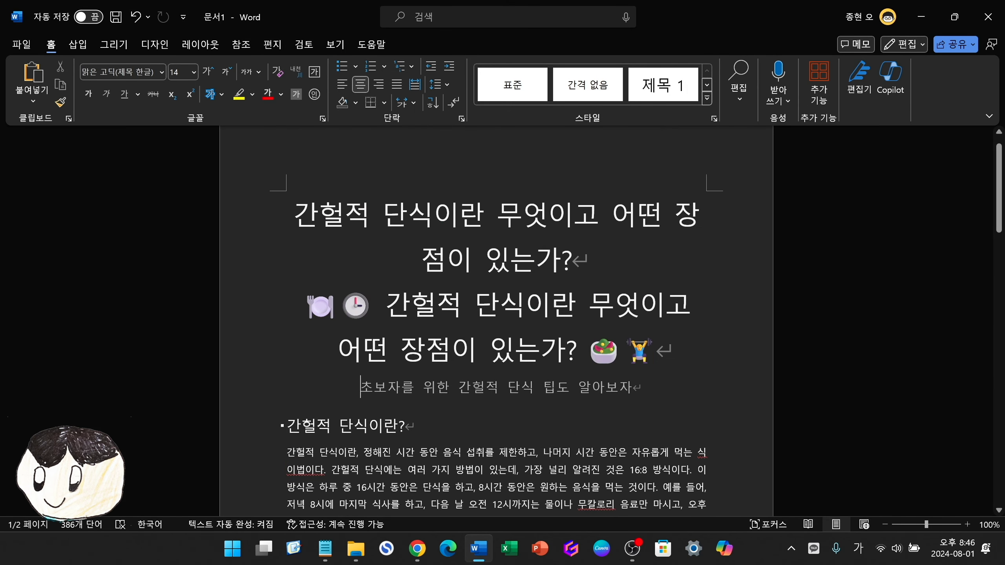
{"action": "left_click_drag", "start_coordinate": [574, 262], "coordinate": [316, 218]}
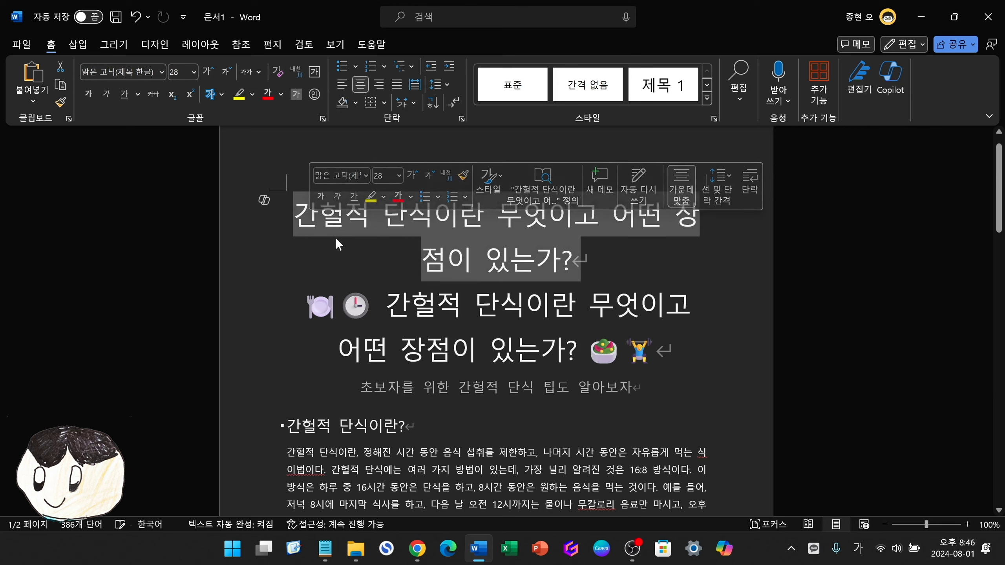
{"action": "key", "text": "Delete"}
Auto-rewrite the paragraph under "간헐적 단식이란?" with Copilot, regenerate it in the 전문적 tone, and replace the original with the professional version.
{"action": "left_click_drag", "start_coordinate": [550, 433], "coordinate": [301, 363]}
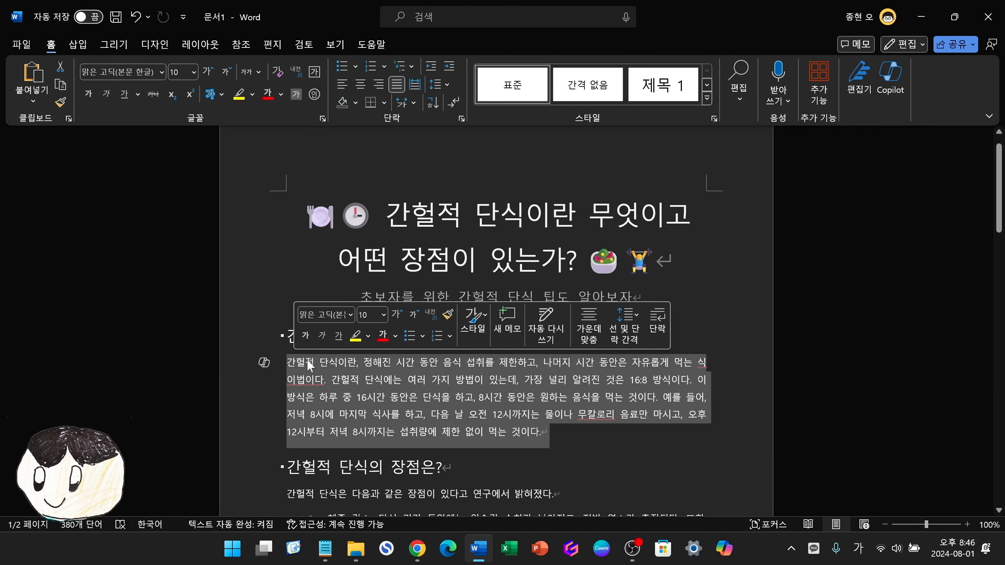
{"action": "left_click", "coordinate": [266, 364]}
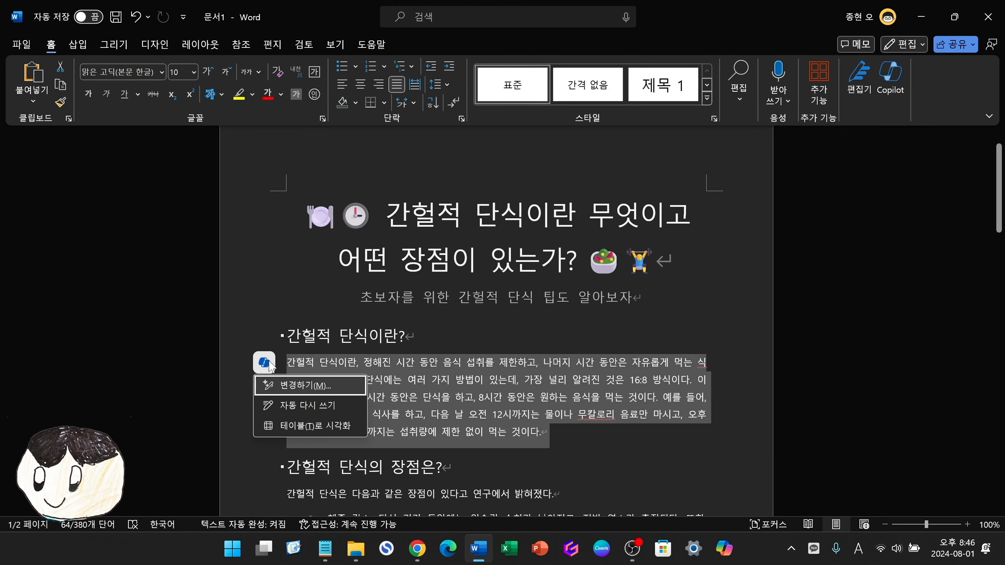
{"action": "left_click", "coordinate": [325, 404]}
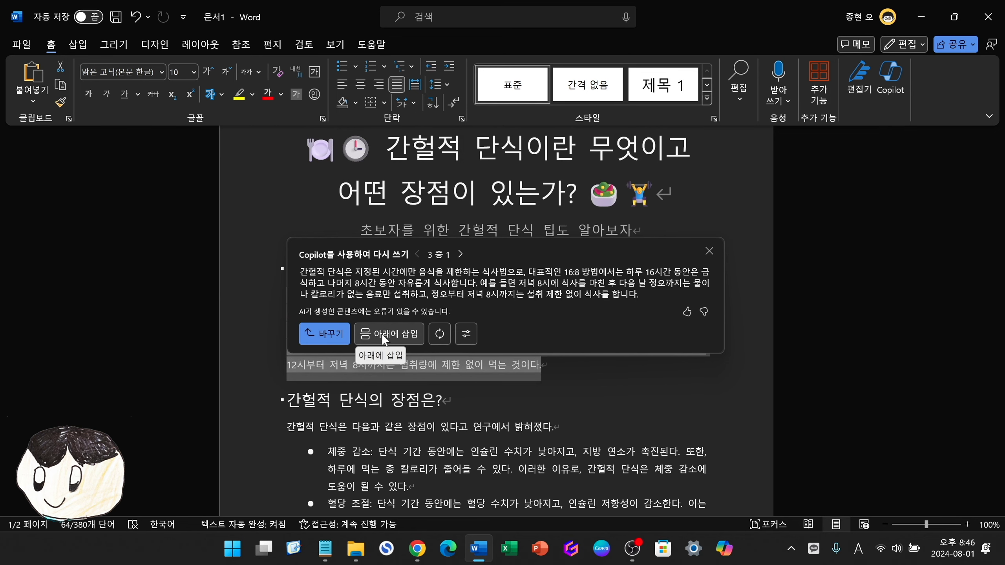
{"action": "left_click", "coordinate": [466, 334]}
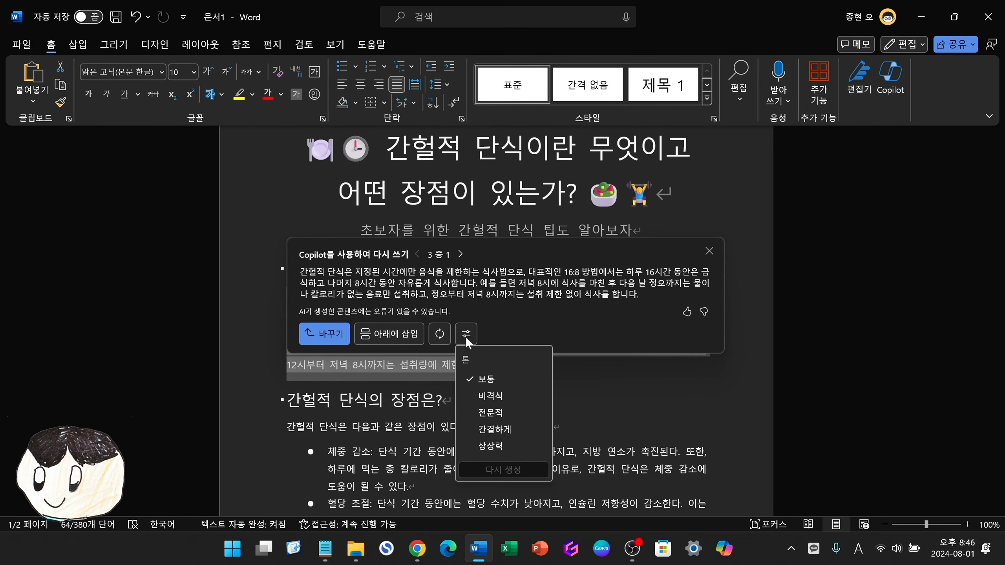
{"action": "left_click", "coordinate": [510, 415]}
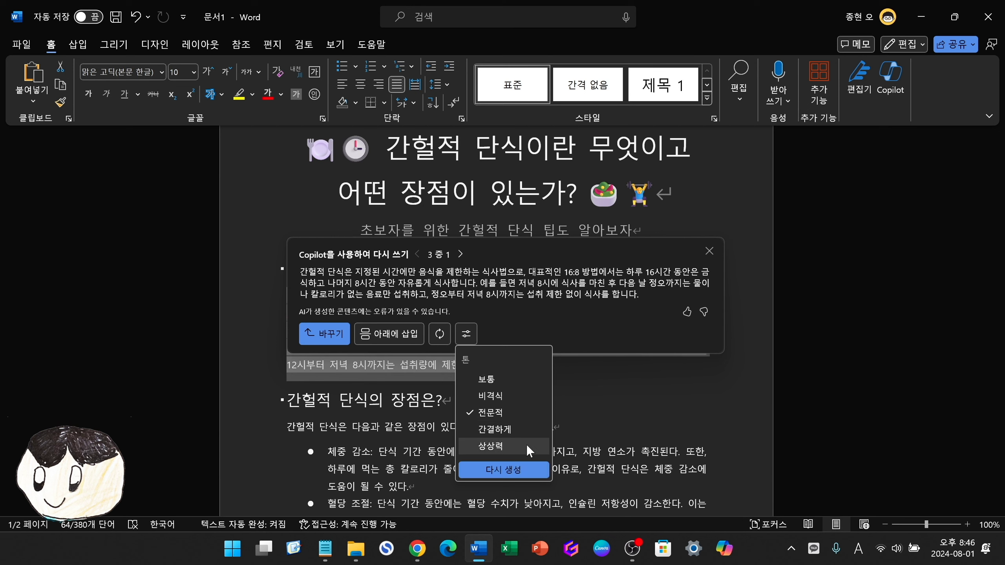
{"action": "left_click", "coordinate": [525, 468]}
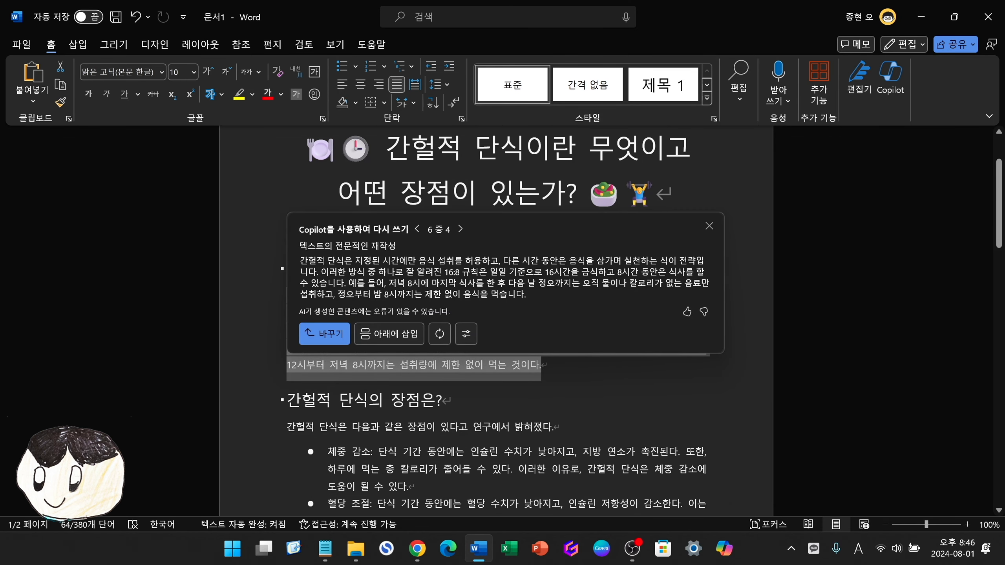
{"action": "left_click", "coordinate": [332, 337]}
{"action": "scroll", "coordinate": [496, 317], "scroll_direction": "up", "scroll_amount": 3}
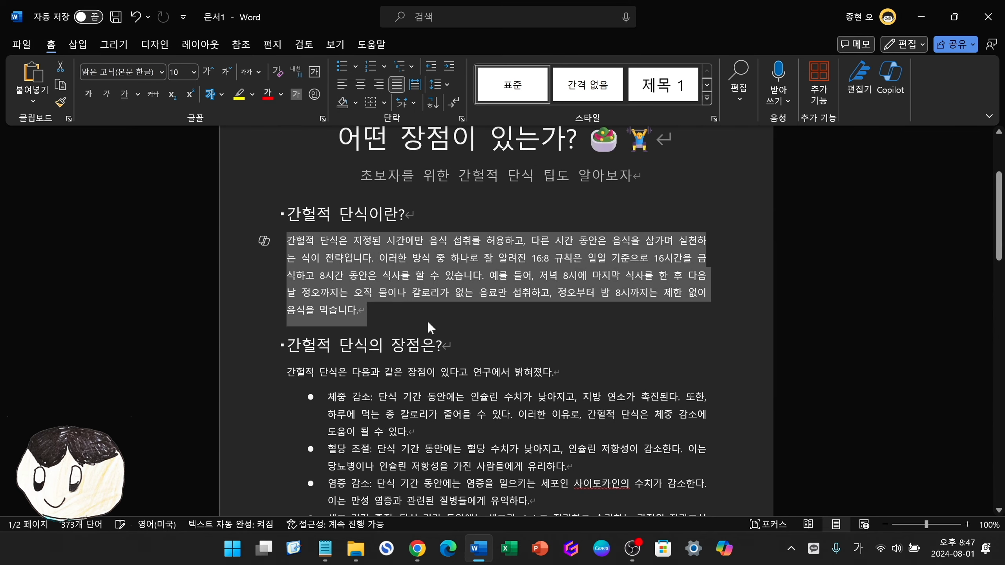
Visualize the five-item bullet list under "간헐적 단식의 장점은?" as a table with Copilot and keep the generated table.
{"action": "left_click", "coordinate": [264, 340]}
{"action": "left_click", "coordinate": [262, 336]}
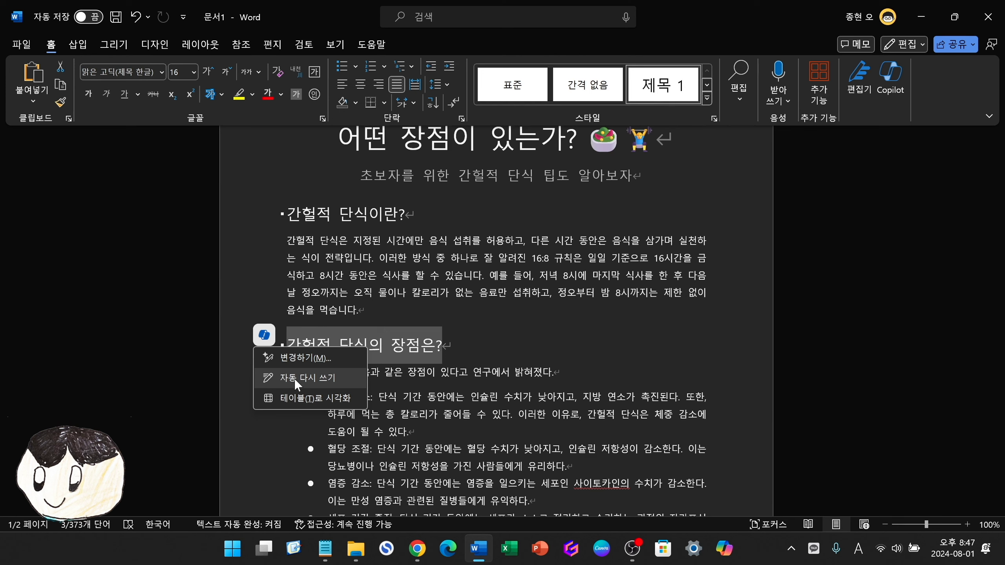
{"action": "scroll", "coordinate": [505, 355], "scroll_direction": "down", "scroll_amount": 4}
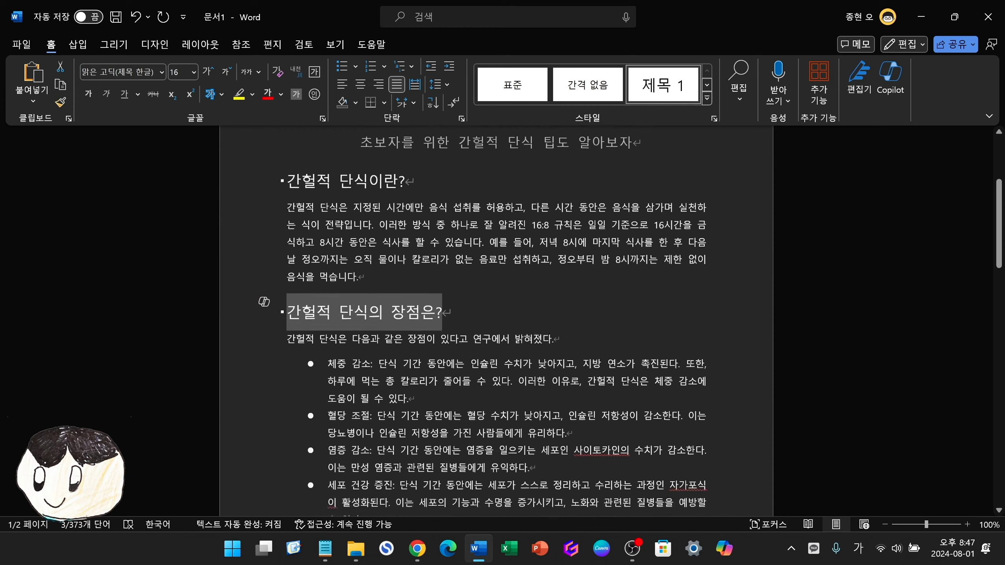
{"action": "left_click_drag", "start_coordinate": [402, 471], "coordinate": [328, 263]}
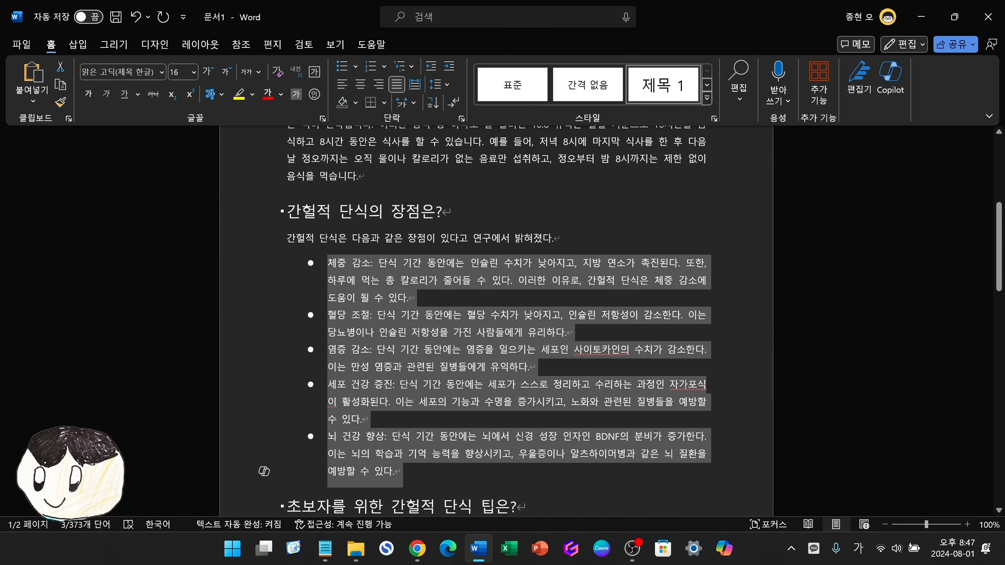
{"action": "left_click", "coordinate": [272, 268]}
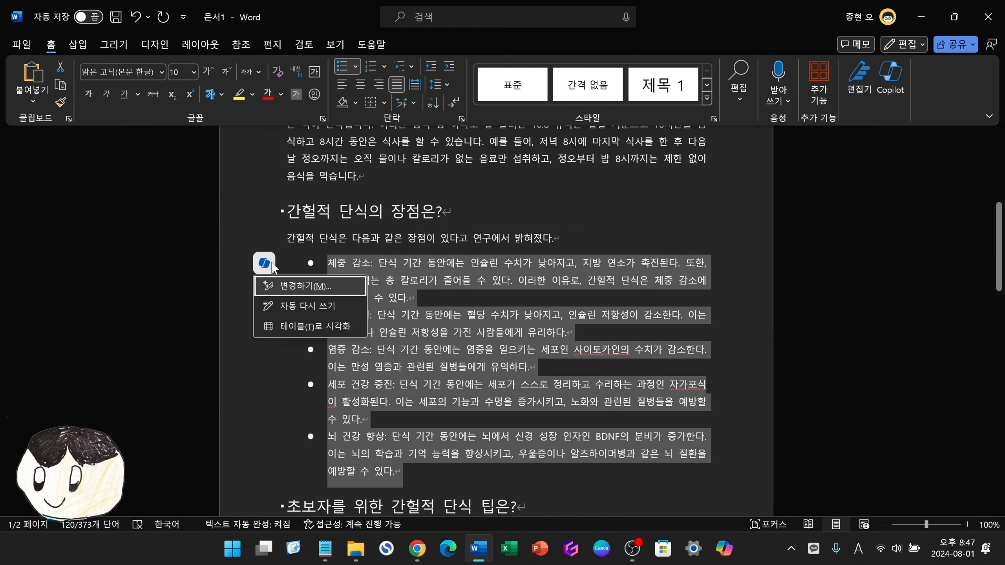
{"action": "left_click", "coordinate": [292, 327]}
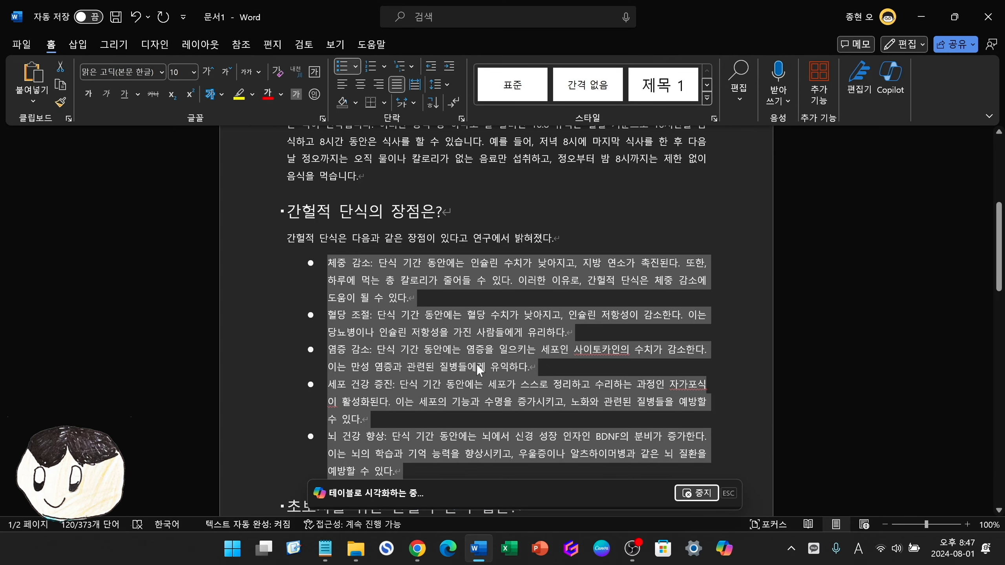
{"action": "scroll", "coordinate": [508, 302], "scroll_direction": "up", "scroll_amount": 3}
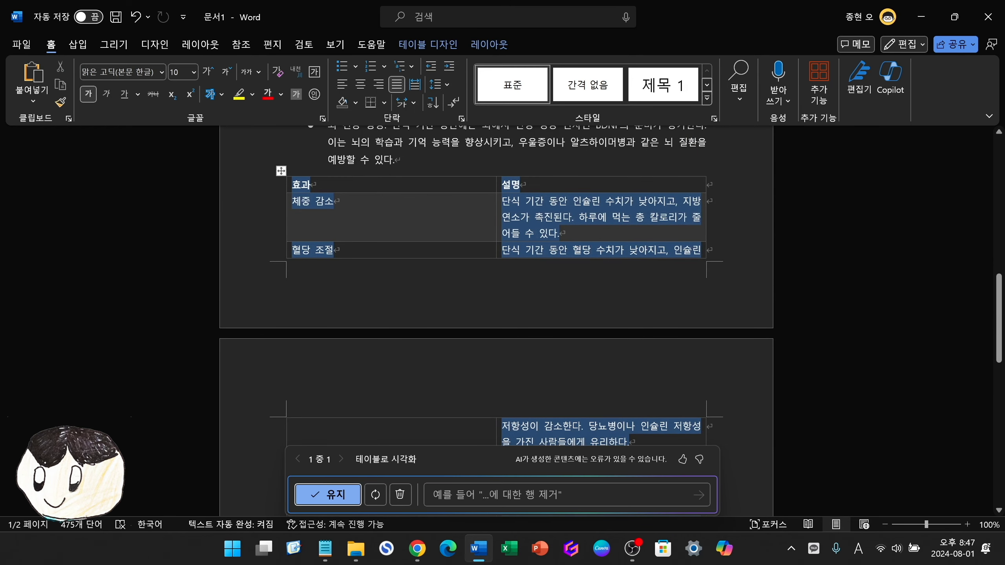
{"action": "key", "text": "Hangul"}
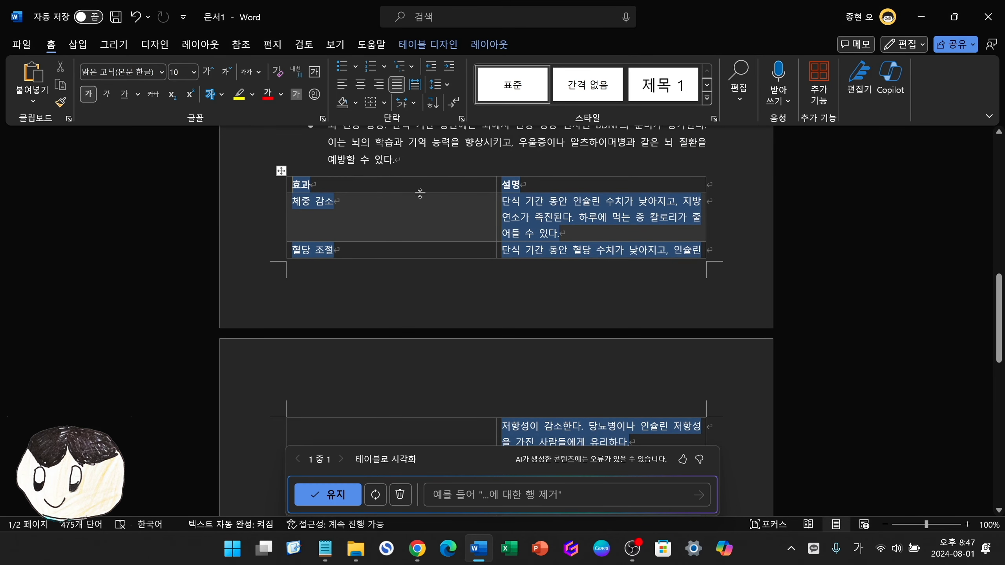
{"action": "left_click", "coordinate": [339, 497]}
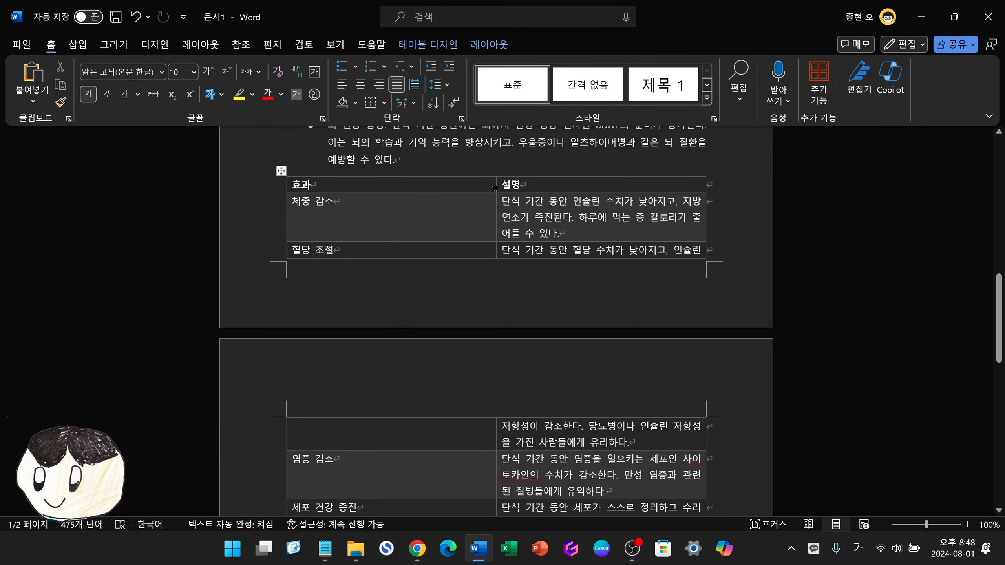
Narrow the 효과 column of the generated table so the 설명 column gets more width, and review the table.
{"action": "left_click_drag", "start_coordinate": [494, 188], "coordinate": [396, 195]}
{"action": "scroll", "coordinate": [395, 237], "scroll_direction": "down", "scroll_amount": 4}
{"action": "scroll", "coordinate": [396, 238], "scroll_direction": "up", "scroll_amount": 4}
{"action": "scroll", "coordinate": [497, 317], "scroll_direction": "up", "scroll_amount": 5}
{"action": "scroll", "coordinate": [497, 316], "scroll_direction": "down", "scroll_amount": 6}
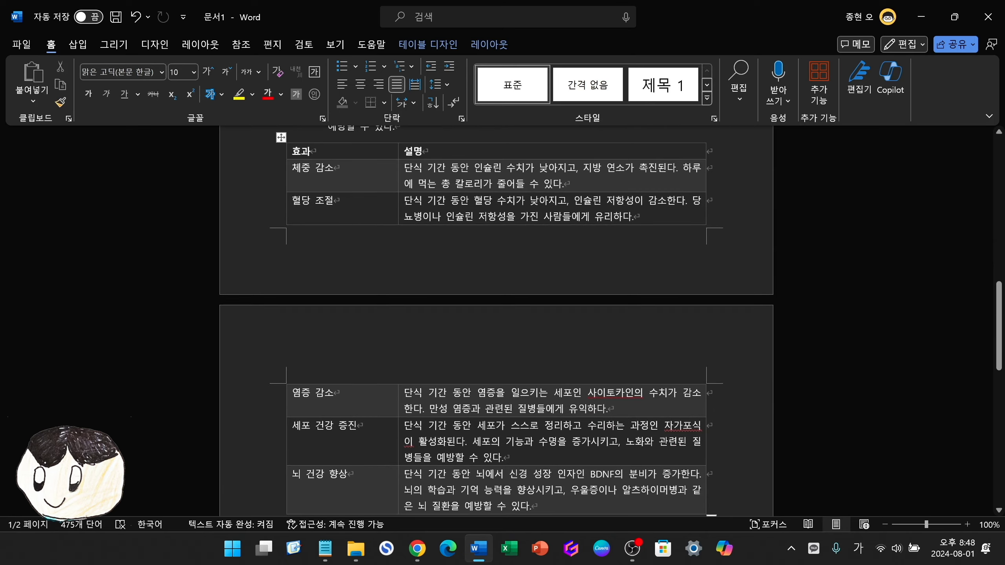
{"action": "scroll", "coordinate": [497, 321], "scroll_direction": "down", "scroll_amount": 5}
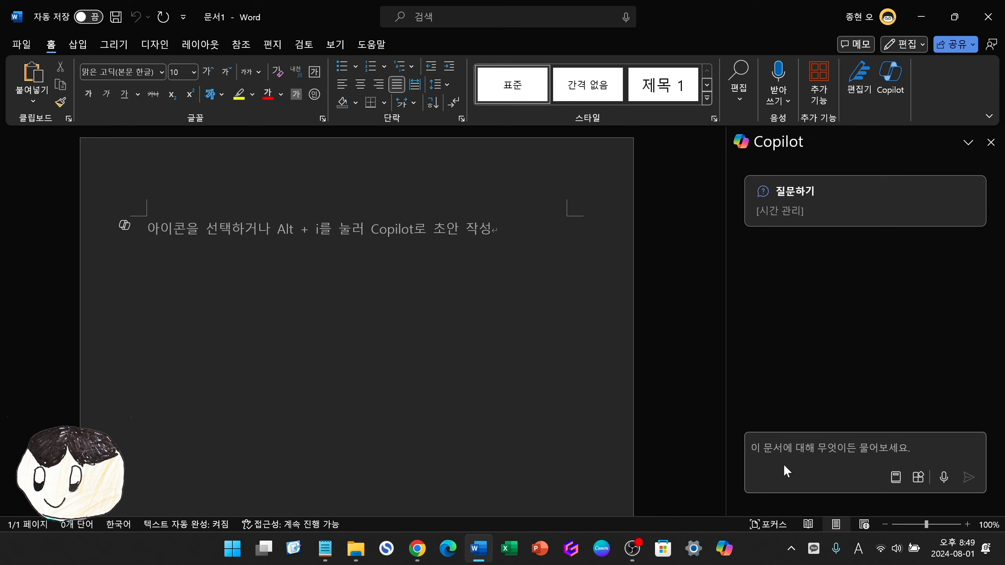
Ask Copilot in the blank document "나는 간헐적 단식을 하게끔 설득하는 글을 쓰고 싶어, 어떤 주제가 좋을까?" and review the suggested topics.
{"action": "left_click", "coordinate": [851, 452]}
{"action": "type", "text": "나는 간헐적 단식을 하게끔 설득하는 글을 쓰고 싶어, 어떤 주제가 좋을까?"}
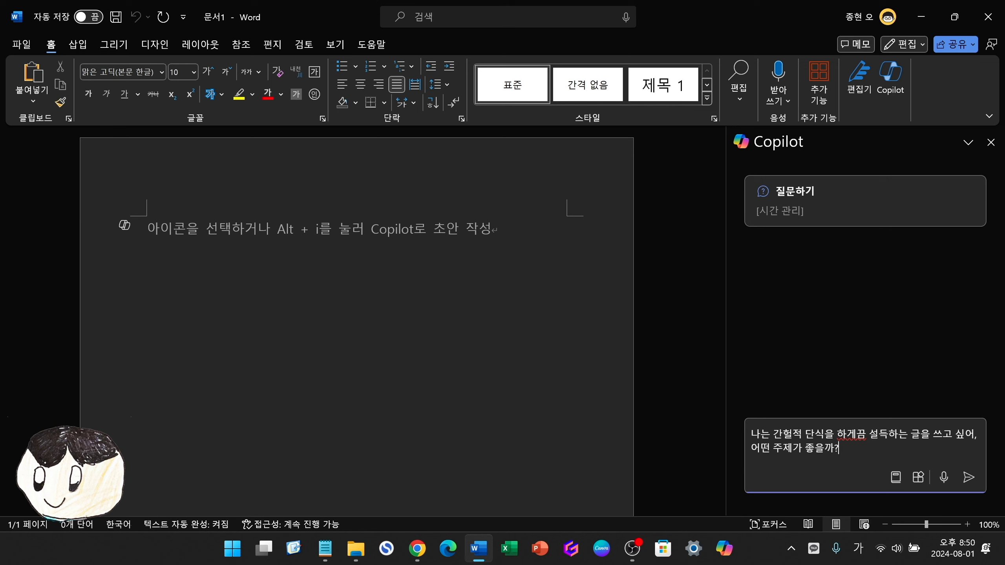
{"action": "key", "text": "Return"}
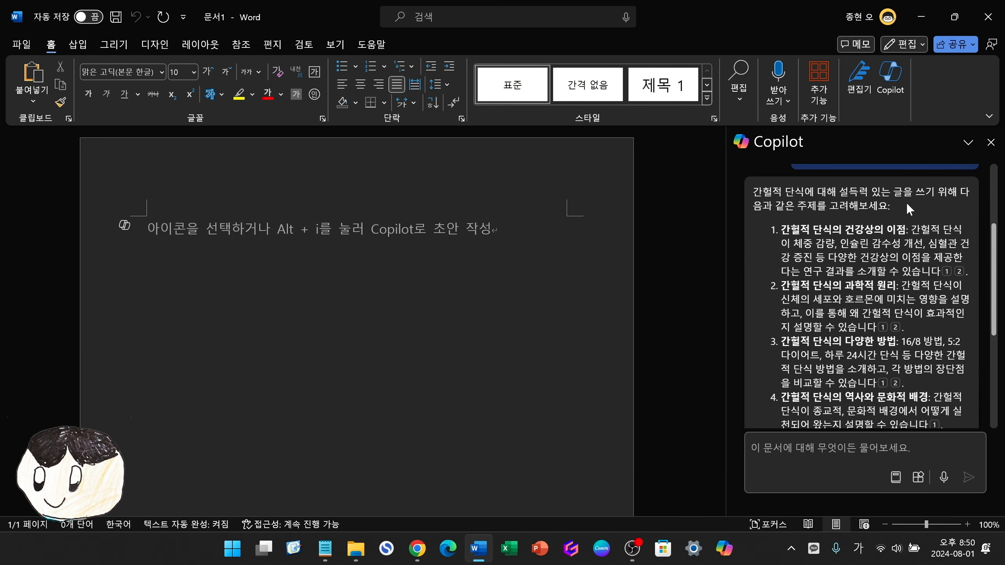
{"action": "scroll", "coordinate": [930, 238], "scroll_direction": "up", "scroll_amount": 5}
{"action": "scroll", "coordinate": [970, 274], "scroll_direction": "down", "scroll_amount": 5}
{"action": "mouse_move", "coordinate": [950, 269]}
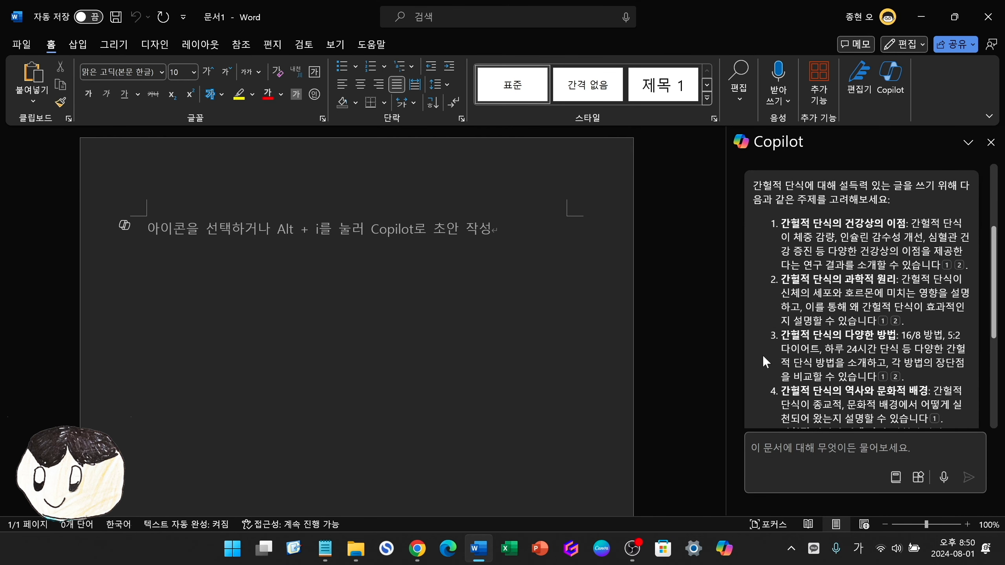
Switch to the standalone Copilot app and send it the same question, "나는 간헐적 단식을 하게끔 설득하는 글을 쓰고 싶어, 어떤 주제가 좋을까?".
{"action": "scroll", "coordinate": [763, 355], "scroll_direction": "up", "scroll_amount": 2}
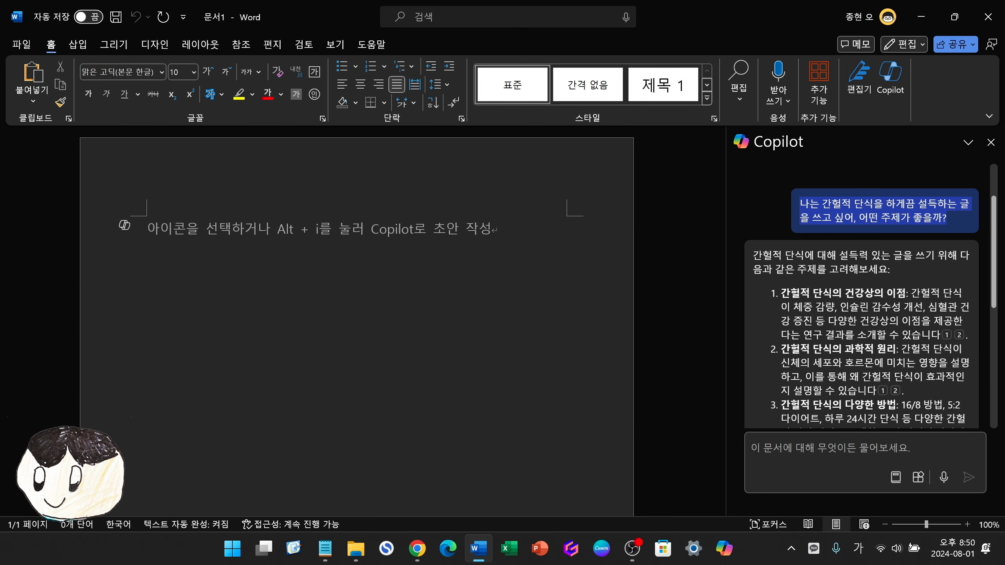
{"action": "left_click", "coordinate": [724, 548]}
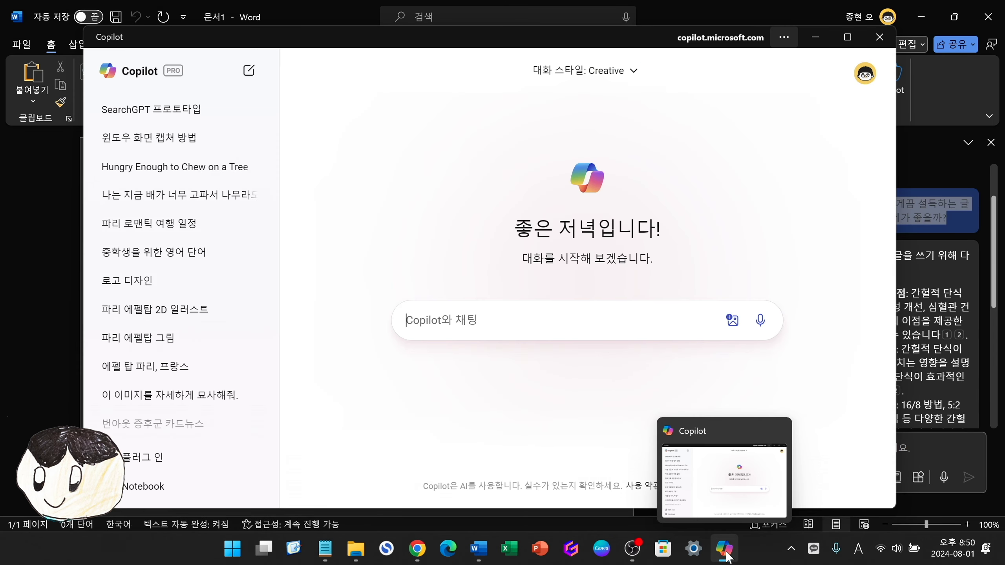
{"action": "type", "text": "나는 간헐적 단식을 하게끔 설득하는 글을 쓰고 싶어, 어떤 주제가 좋을까?"}
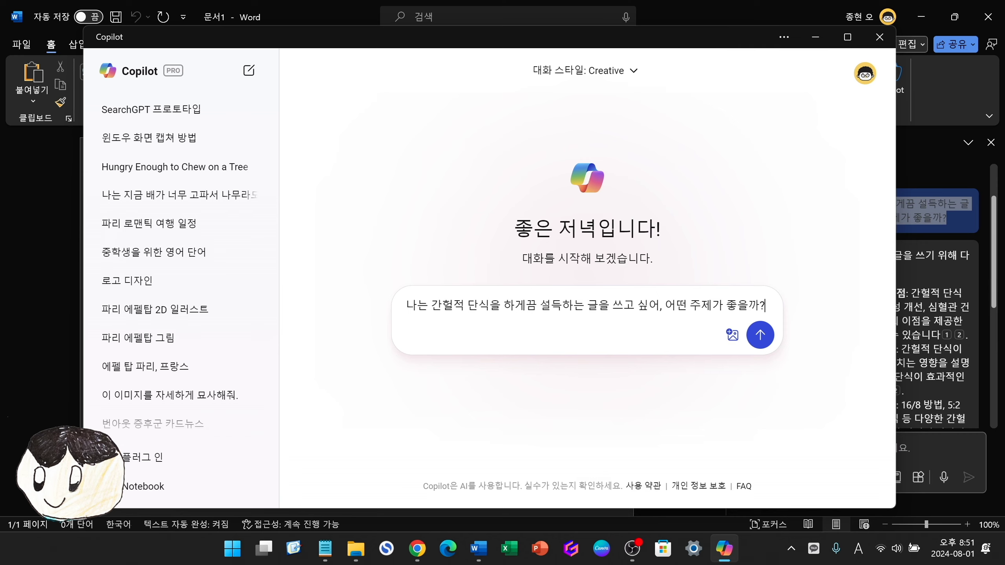
{"action": "key", "text": "Return"}
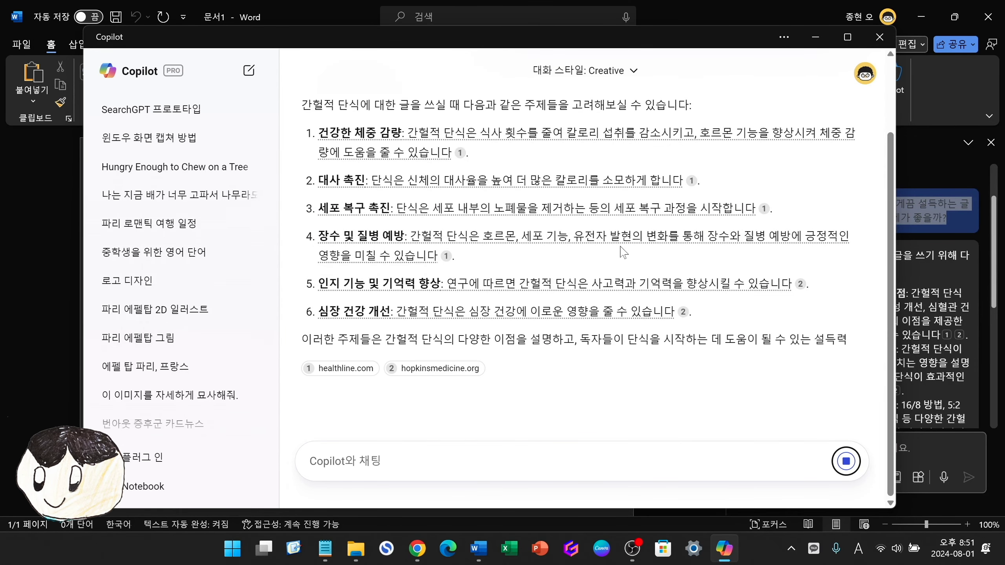
Return to Word and send its Copilot chat the follow-up request "1번이 마음에 들어. 글의 구조를 만들어줘.".
{"action": "key", "text": "alt+Tab"}
{"action": "scroll", "coordinate": [816, 282], "scroll_direction": "down", "scroll_amount": 5}
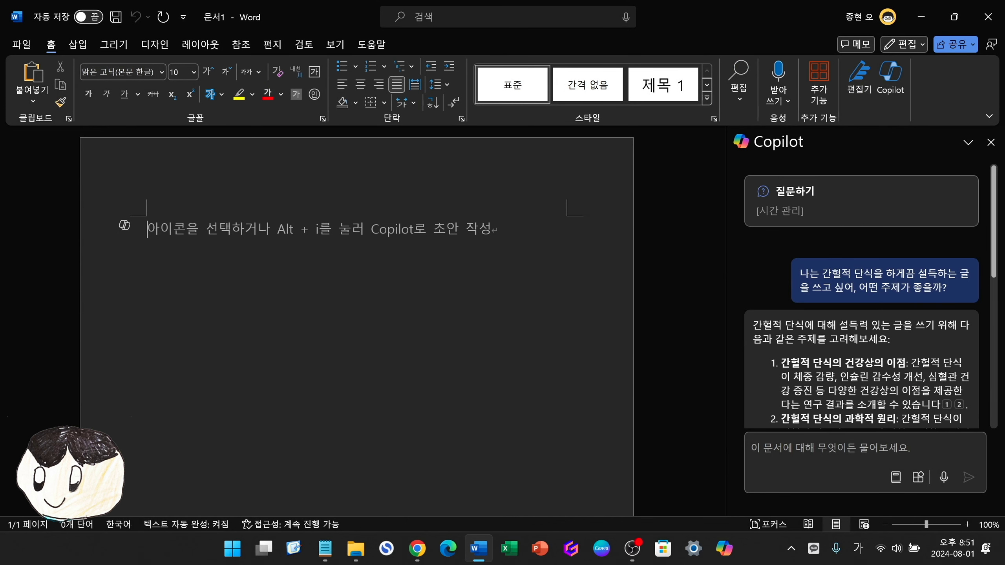
{"action": "scroll", "coordinate": [862, 300], "scroll_direction": "down", "scroll_amount": 3}
{"action": "left_click", "coordinate": [862, 447]}
{"action": "type", "text": "1번이 마음에 들어. 글의 구조를 만들어줘."}
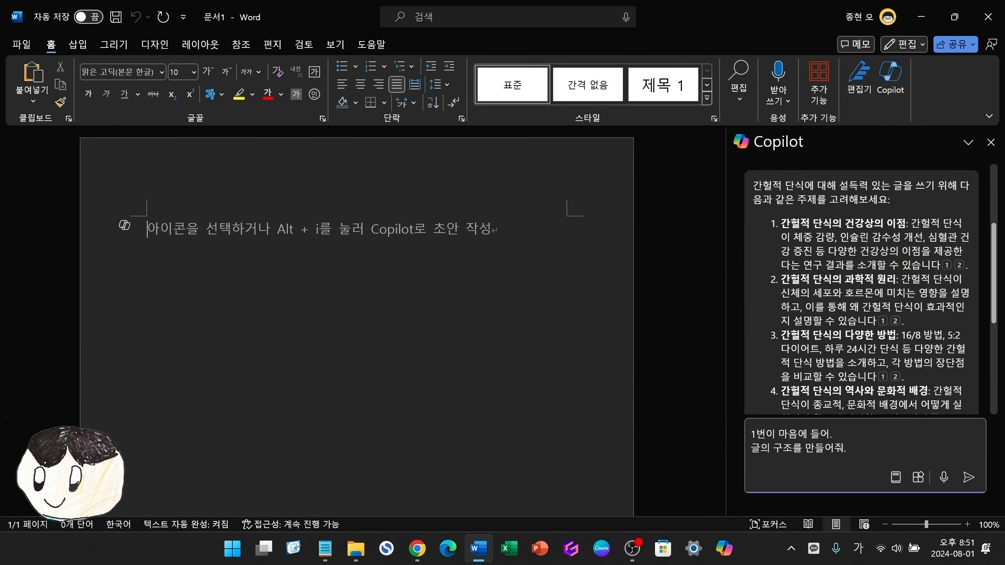
{"action": "key", "text": "Return"}
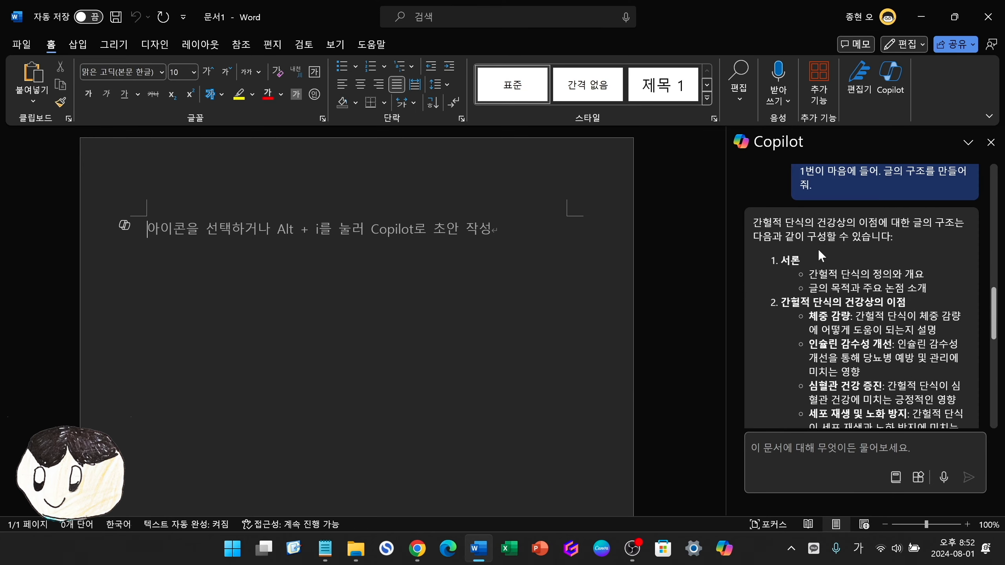
Begin a Copilot draft prompt with "나는 이런 글을 쓰고 싶어.", the first suggested topic's description, and "글의 구성은 아래와 같이 해줘.".
{"action": "left_click", "coordinate": [130, 231]}
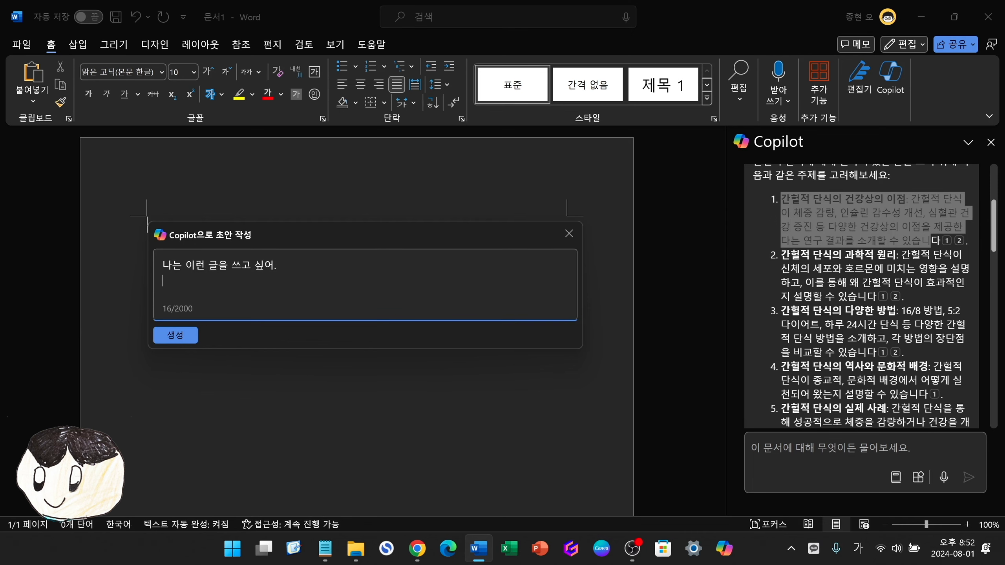
{"action": "type", "text": "간헐적 단식의 건강상의 이점: 간헐적 단식이 체중 감량, 인슐린 감수성 개선, 심혈관 건강 증진 등 다양한 건강상의 이점을 제공한다는 연구 결과를 소개할 수 있습니다."}
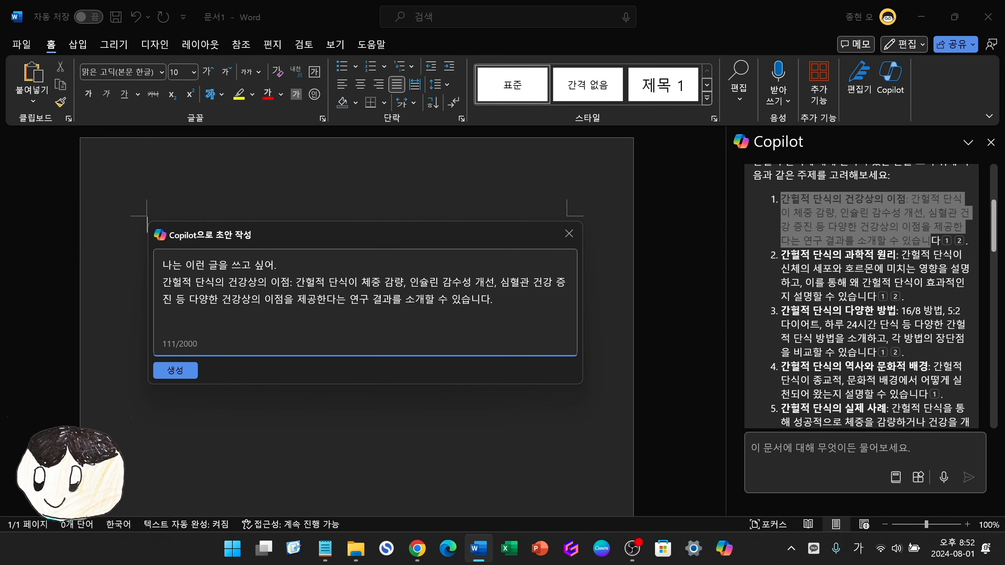
{"action": "type", "text": "글의 구성은 아래와 같이 해줘."}
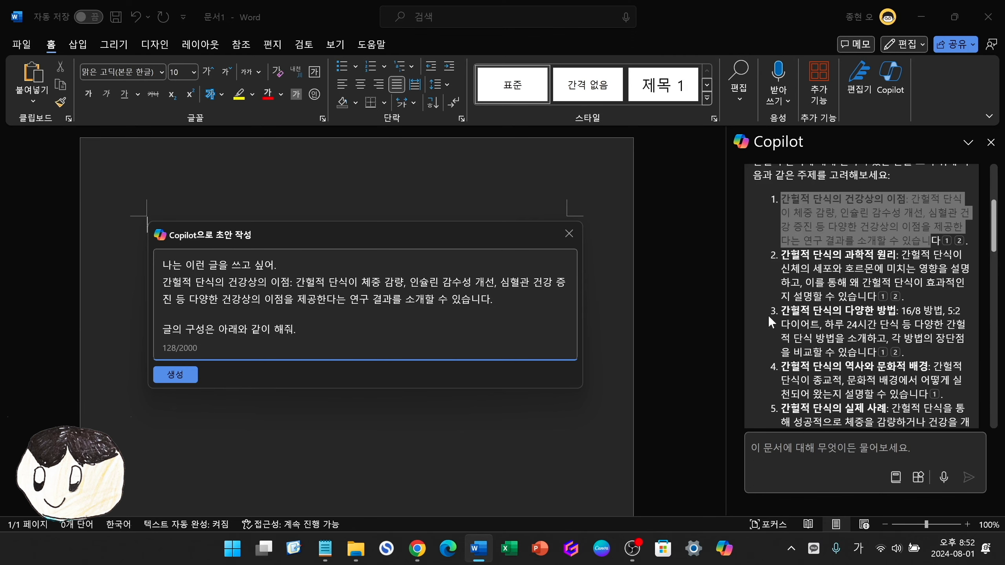
Copy the article outline from the Copilot chat reply and paste it at the end of the draft prompt.
{"action": "scroll", "coordinate": [768, 315], "scroll_direction": "down", "scroll_amount": 5}
{"action": "scroll", "coordinate": [780, 311], "scroll_direction": "down", "scroll_amount": 3}
{"action": "scroll", "coordinate": [780, 312], "scroll_direction": "down", "scroll_amount": 4}
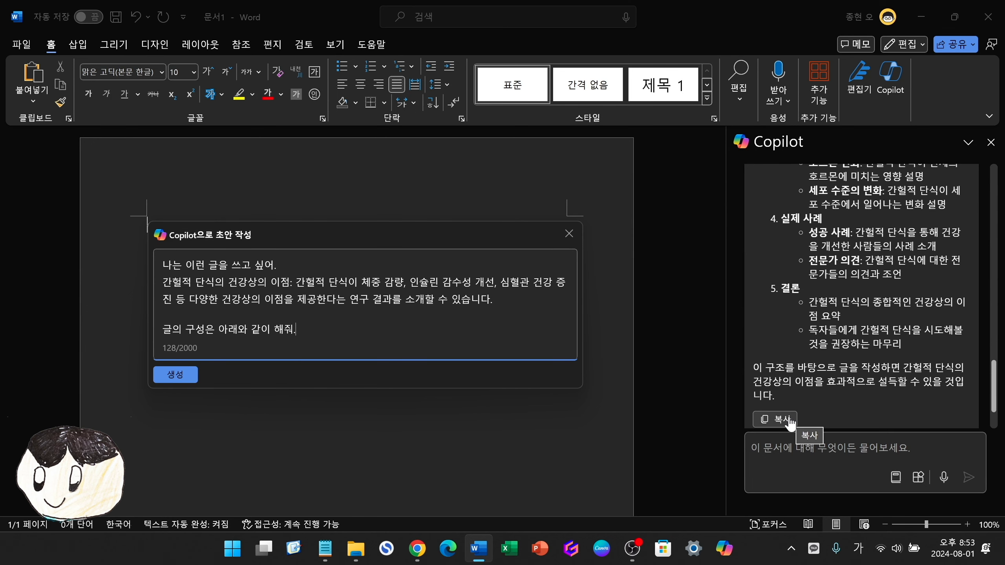
{"action": "left_click", "coordinate": [776, 419]}
{"action": "left_click", "coordinate": [206, 344]}
{"action": "key", "text": "ctrl+v"}
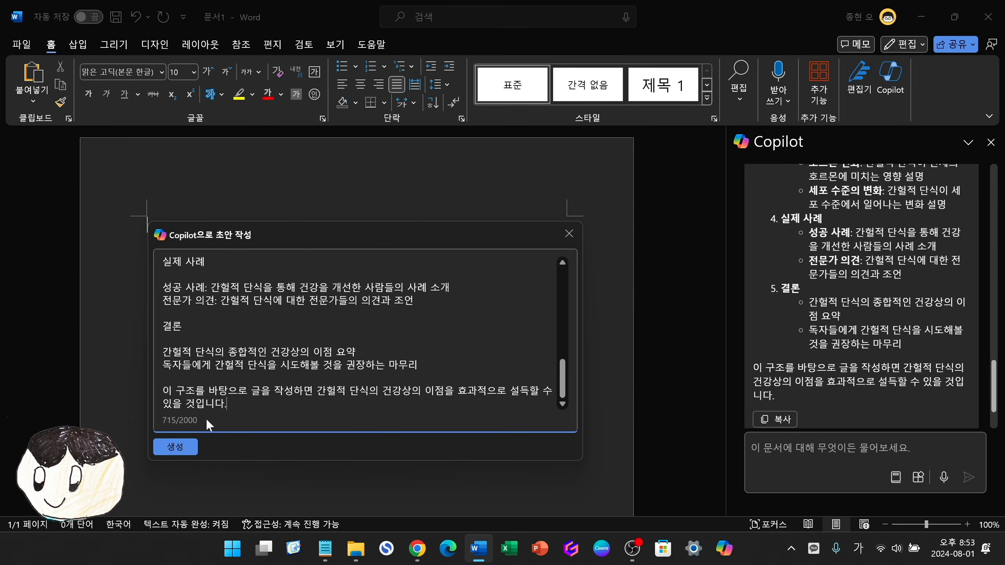
Delete the closing remark from the pasted outline and put hyphens before the sub-items of each section.
{"action": "key", "text": "shift+Up"}
{"action": "key", "text": "shift+Up"}
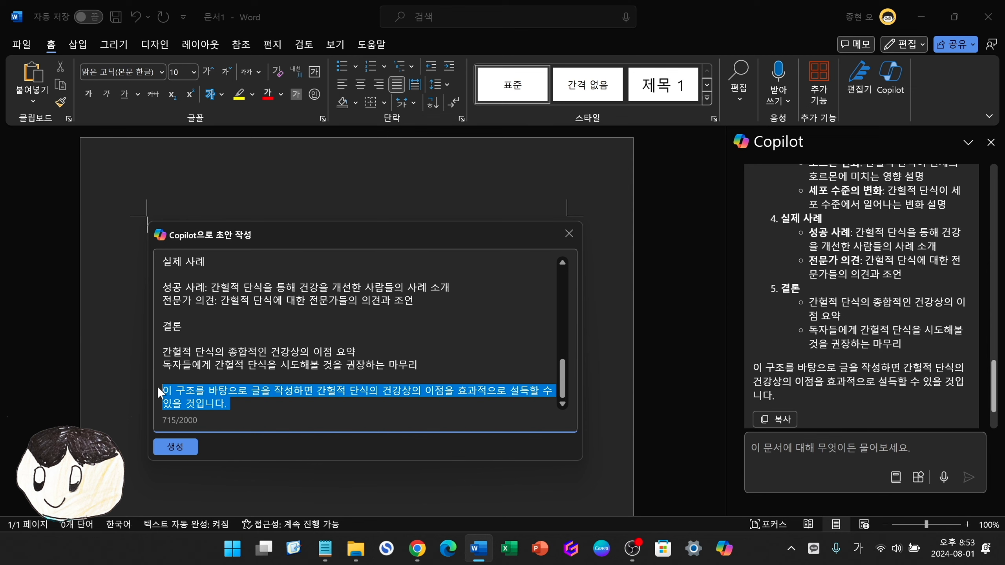
{"action": "key", "text": "BackSpace"}
{"action": "scroll", "coordinate": [157, 386], "scroll_direction": "up", "scroll_amount": 10}
{"action": "scroll", "coordinate": [157, 387], "scroll_direction": "down", "scroll_amount": 1}
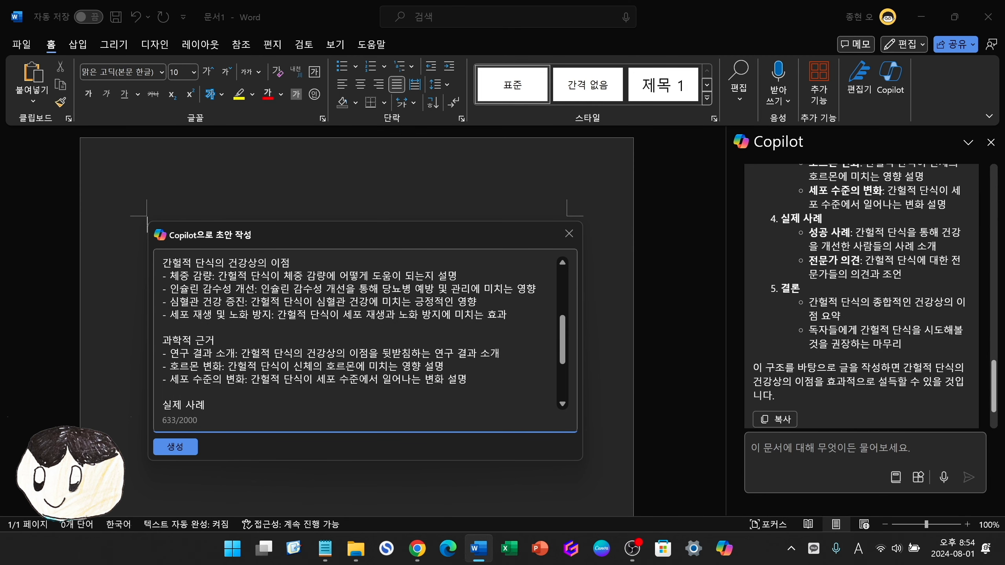
{"action": "key", "text": "shift+Right"}
{"action": "left_click", "coordinate": [221, 379]}
{"action": "scroll", "coordinate": [356, 336], "scroll_direction": "down", "scroll_amount": 3}
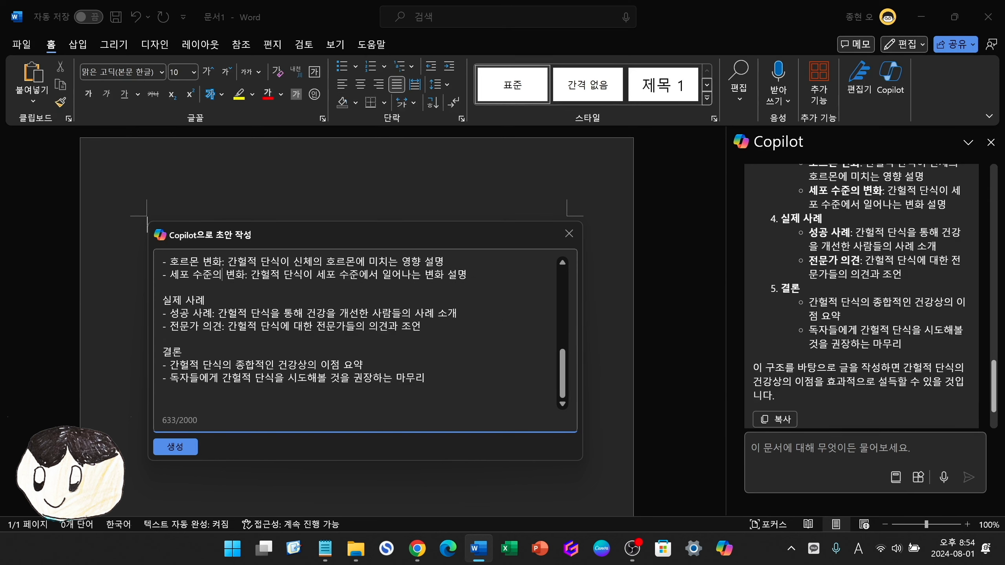
Add "본문에 표도 넣어줘." and "톤앤매너는 전문가이며, 친절하게 구성해줘." below the outline and generate the draft.
{"action": "left_click", "coordinate": [425, 378]}
{"action": "key", "text": "Return"}
{"action": "key", "text": "Return"}
{"action": "key", "text": "Hangul"}
{"action": "type", "text": "본문에 표도 넣어줘."}
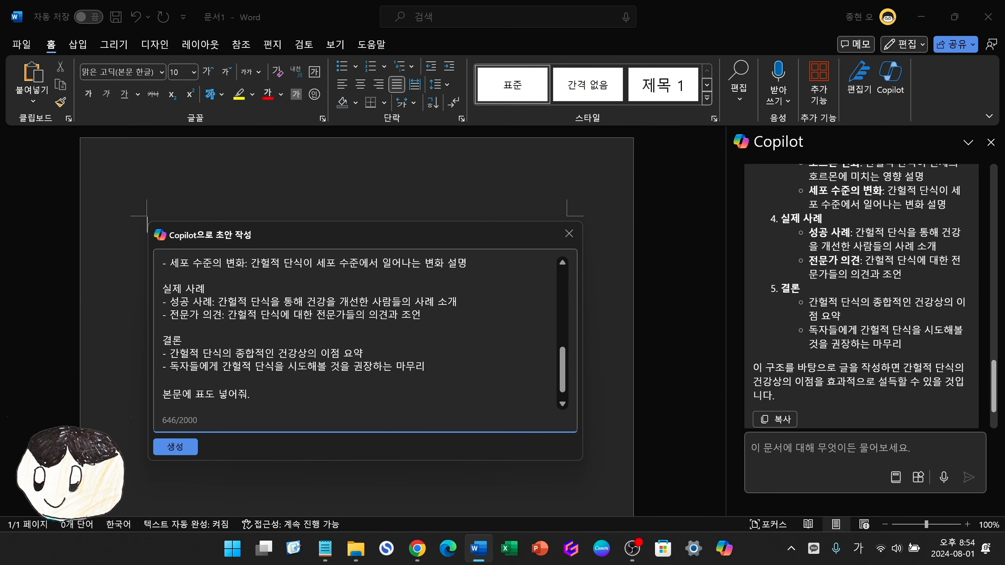
{"action": "key", "text": "Return"}
{"action": "type", "text": "톤앤매너는 전문가이며, 친절하게 구성해줘."}
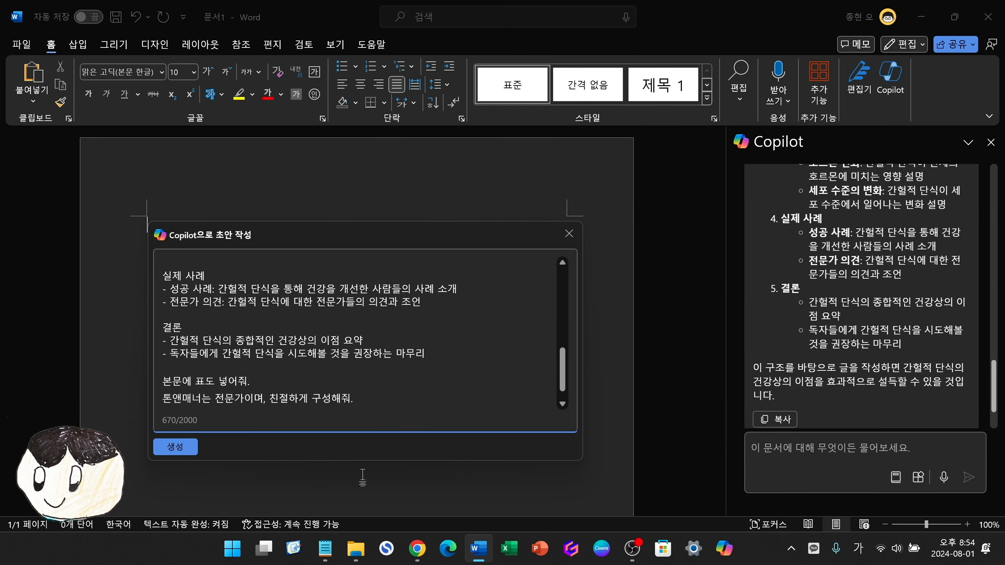
{"action": "left_click", "coordinate": [177, 449]}
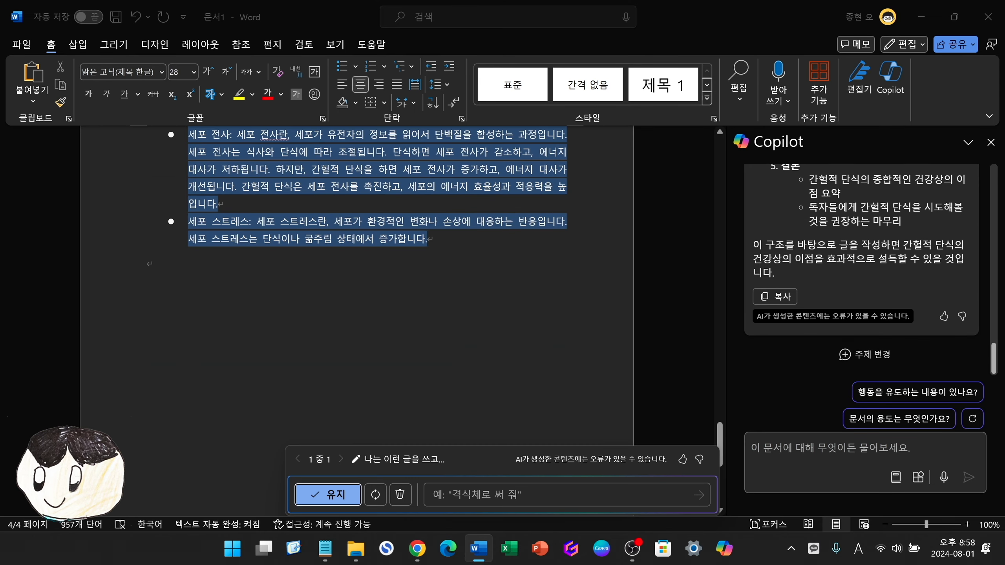
Review the generated draft from end to start and compare its sections with the outline in the chat.
{"action": "scroll", "coordinate": [356, 285], "scroll_direction": "up", "scroll_amount": 10}
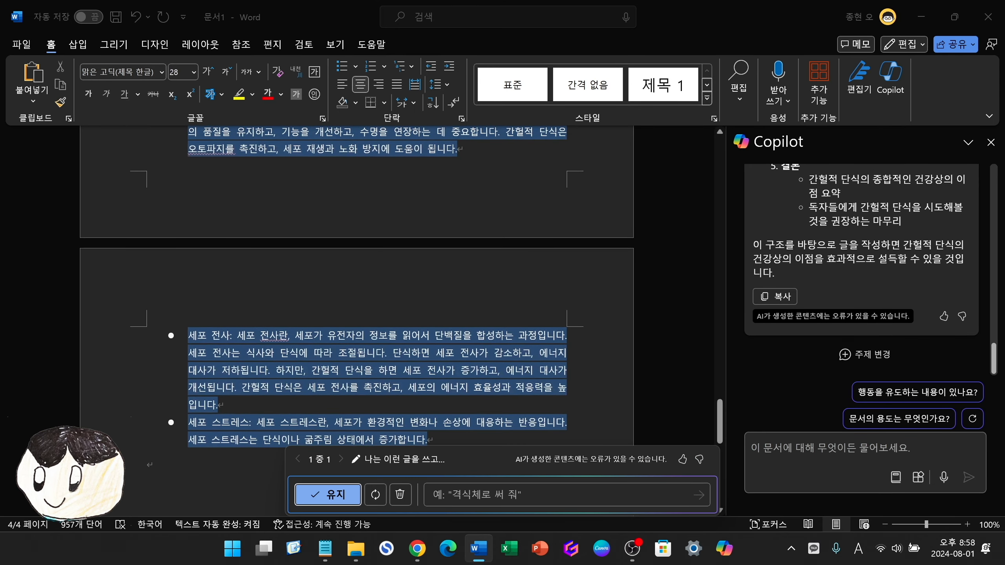
{"action": "scroll", "coordinate": [356, 285], "scroll_direction": "up", "scroll_amount": 10}
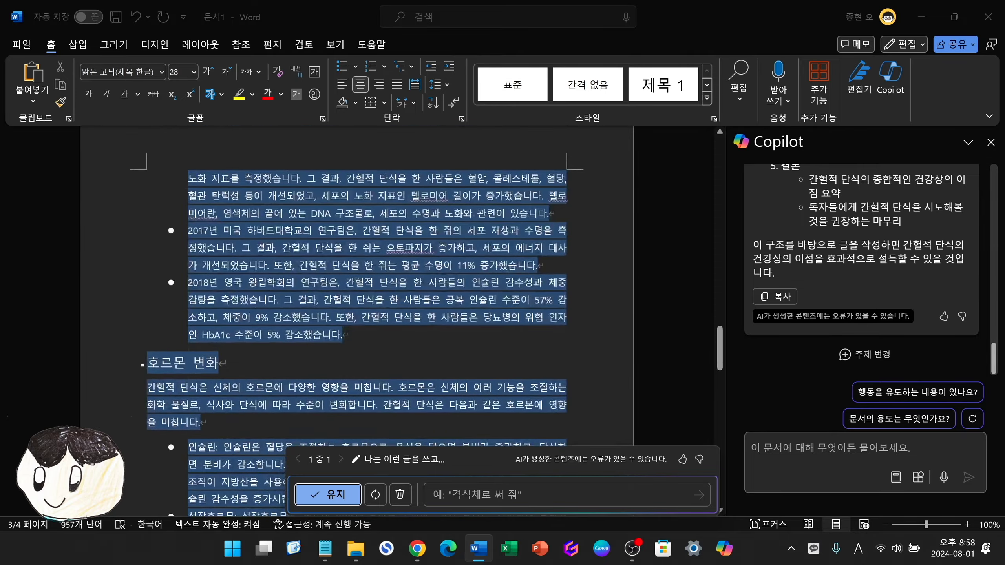
{"action": "scroll", "coordinate": [356, 285], "scroll_direction": "up", "scroll_amount": 10}
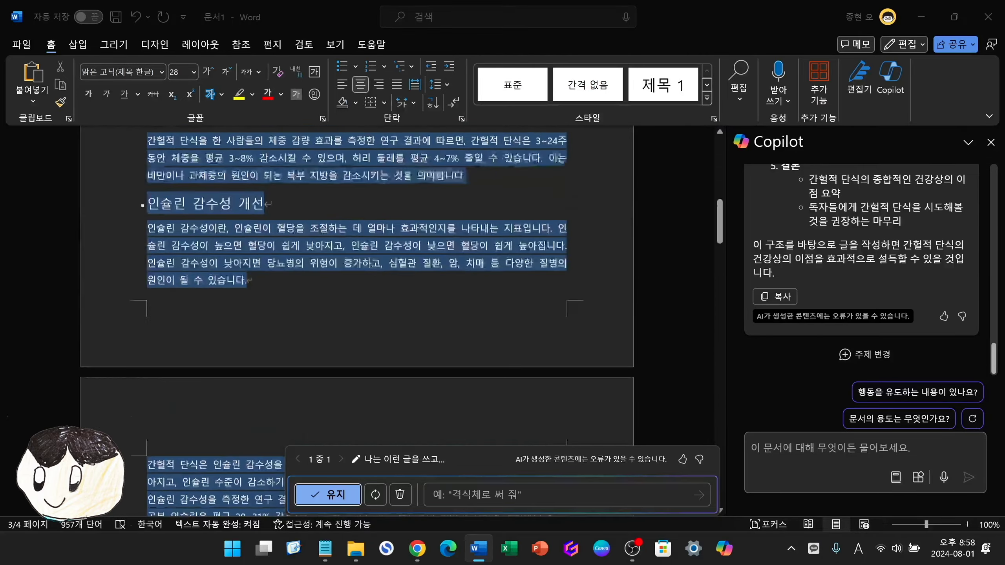
{"action": "scroll", "coordinate": [356, 285], "scroll_direction": "up", "scroll_amount": 5}
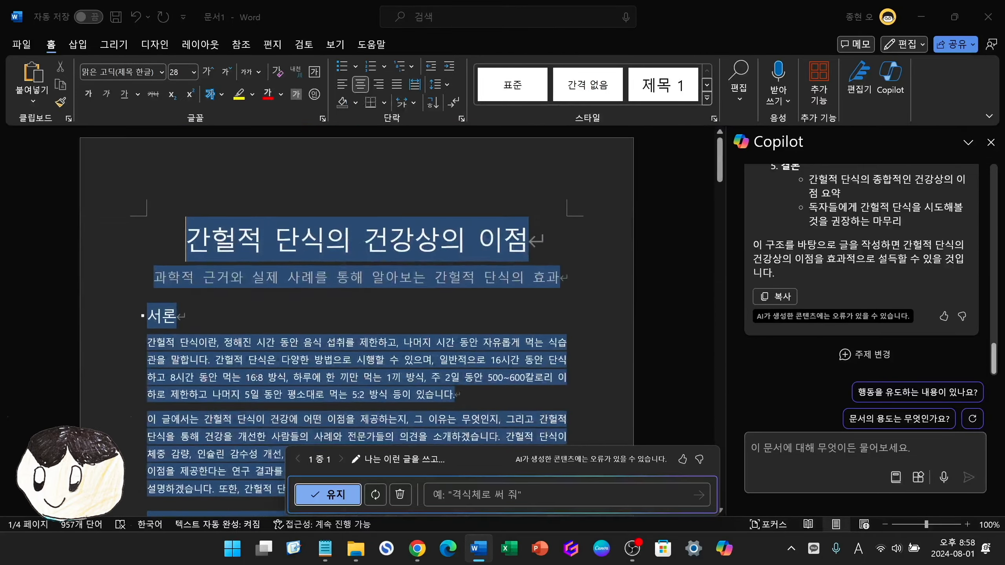
{"action": "scroll", "coordinate": [865, 227], "scroll_direction": "up", "scroll_amount": 4}
{"action": "scroll", "coordinate": [865, 228], "scroll_direction": "up", "scroll_amount": 7}
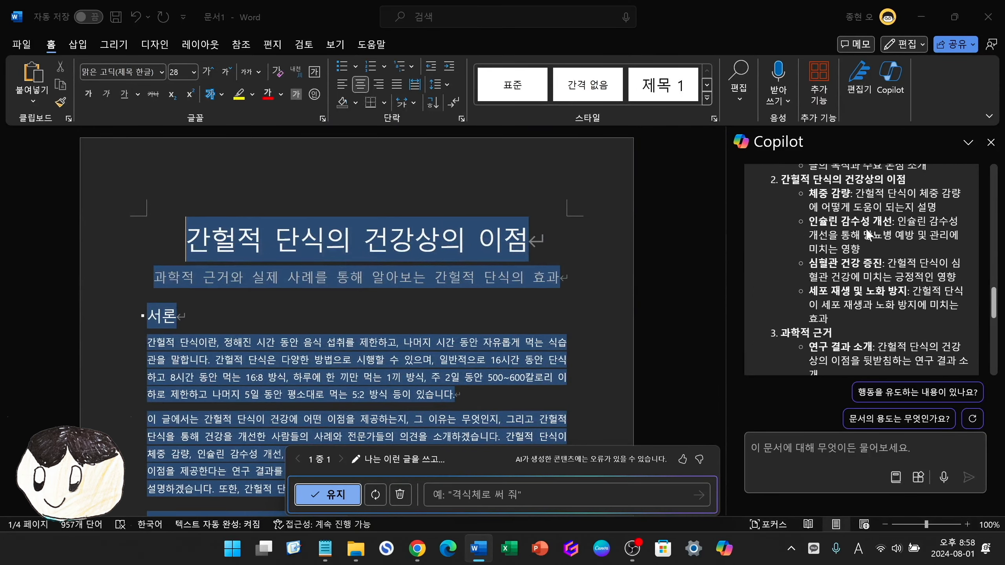
{"action": "scroll", "coordinate": [852, 213], "scroll_direction": "down", "scroll_amount": 3}
{"action": "scroll", "coordinate": [851, 212], "scroll_direction": "down", "scroll_amount": 5}
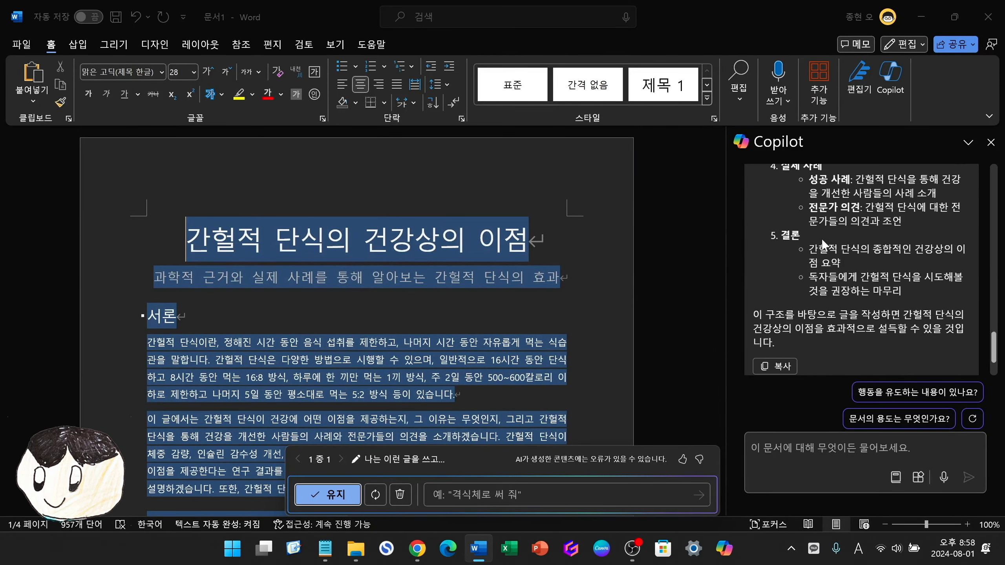
{"action": "scroll", "coordinate": [356, 285], "scroll_direction": "down", "scroll_amount": 6}
{"action": "scroll", "coordinate": [356, 285], "scroll_direction": "down", "scroll_amount": 10}
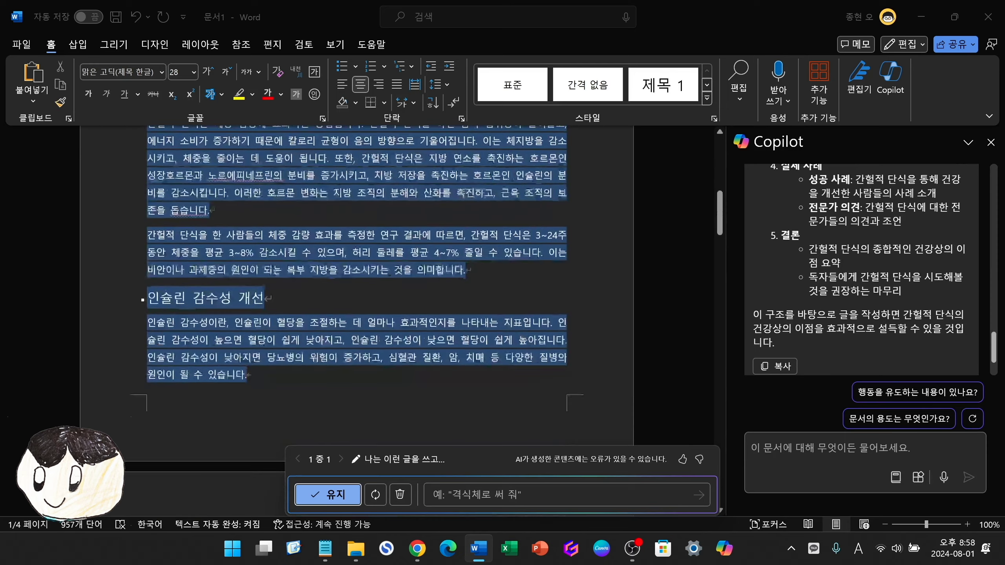
{"action": "scroll", "coordinate": [356, 285], "scroll_direction": "down", "scroll_amount": 3}
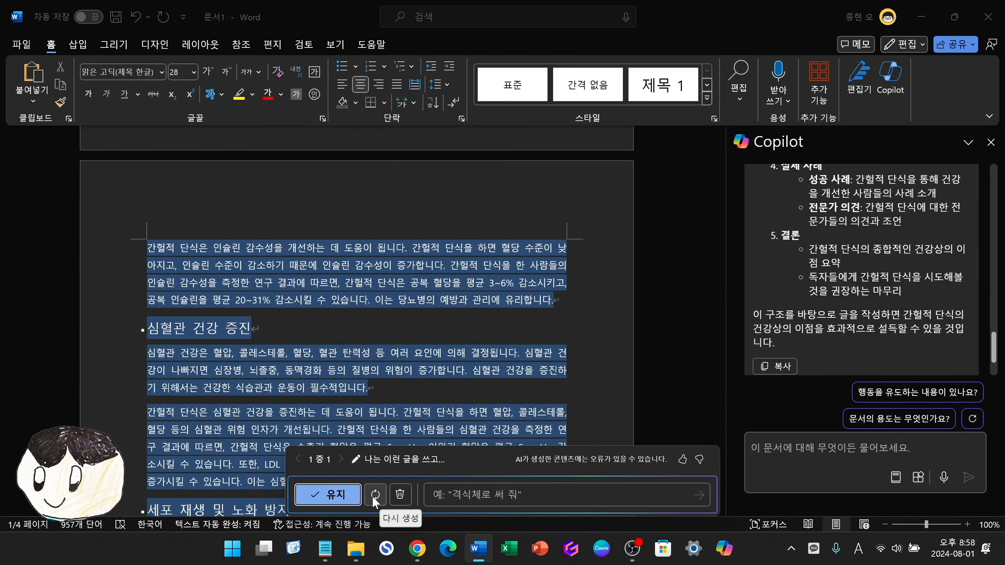
Keep the generated draft in the document and look through its sections from the beginning.
{"action": "left_click", "coordinate": [332, 495]}
{"action": "left_click", "coordinate": [321, 342]}
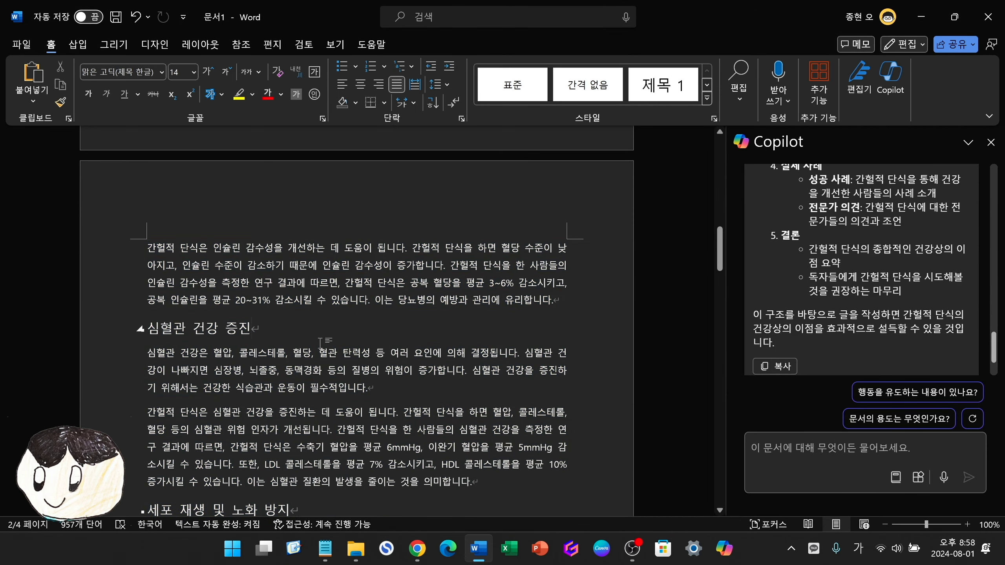
{"action": "key", "text": "ctrl+Home"}
{"action": "scroll", "coordinate": [321, 342], "scroll_direction": "down", "scroll_amount": 10}
{"action": "scroll", "coordinate": [356, 321], "scroll_direction": "down", "scroll_amount": 12}
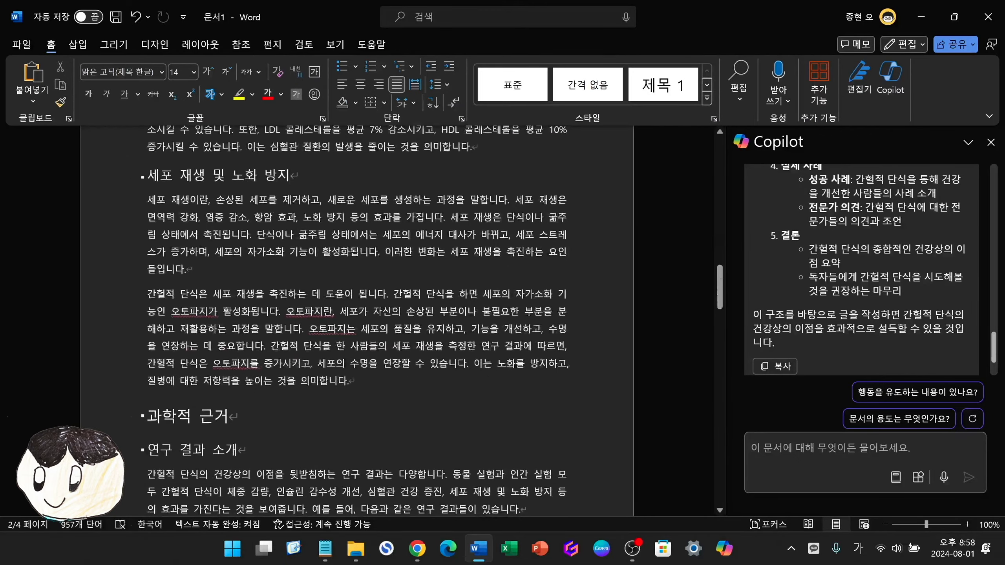
Have Copilot visualize the sections from 체중 감량 through 세포 재생 및 노화 방지 as a table.
{"action": "scroll", "coordinate": [356, 321], "scroll_direction": "up", "scroll_amount": 12}
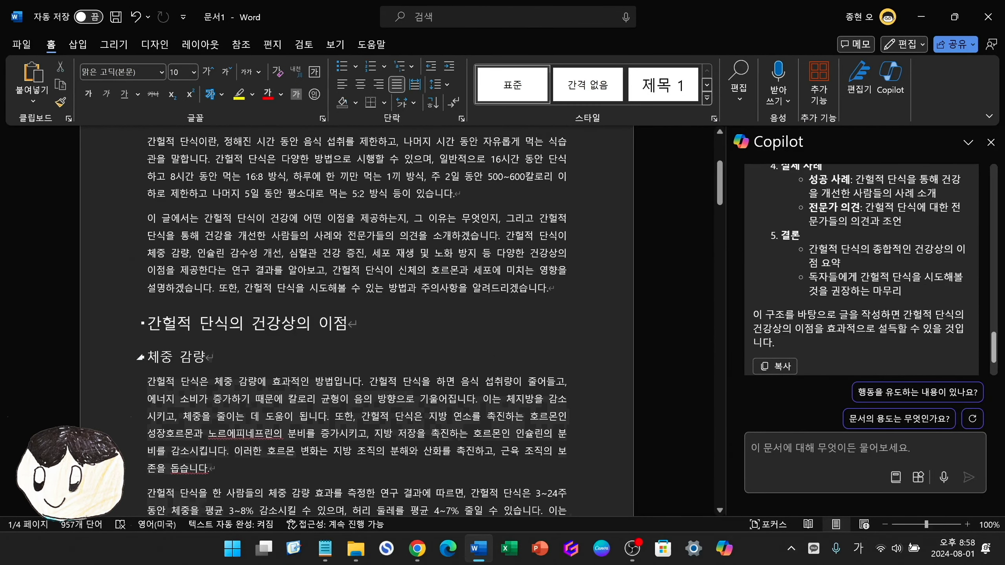
{"action": "left_click", "coordinate": [316, 362], "text": "shift"}
{"action": "scroll", "coordinate": [343, 394], "scroll_direction": "down", "scroll_amount": 10}
{"action": "scroll", "coordinate": [344, 393], "scroll_direction": "down", "scroll_amount": 5}
{"action": "scroll", "coordinate": [128, 249], "scroll_direction": "up", "scroll_amount": 15}
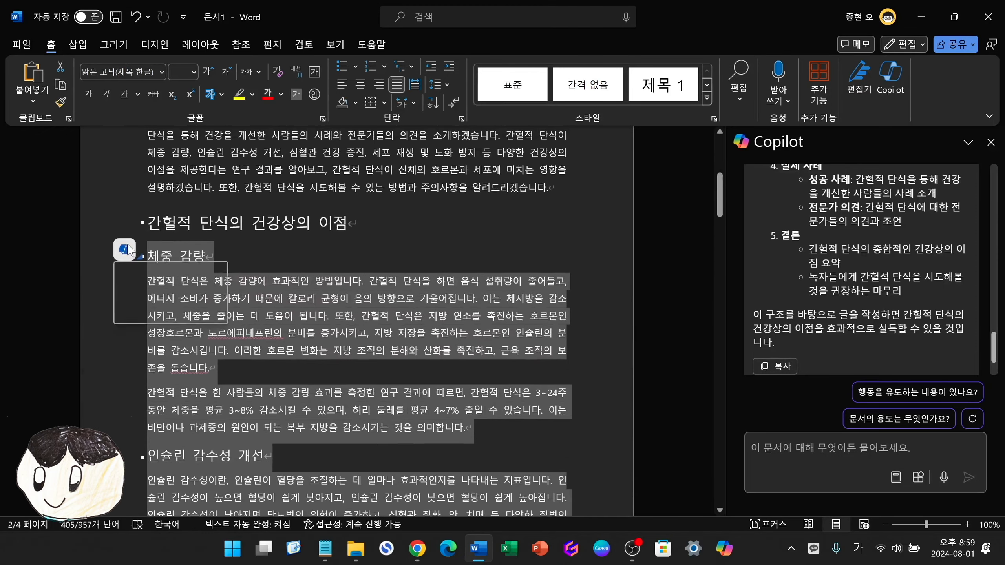
{"action": "left_click", "coordinate": [128, 249]}
{"action": "left_click", "coordinate": [159, 312]}
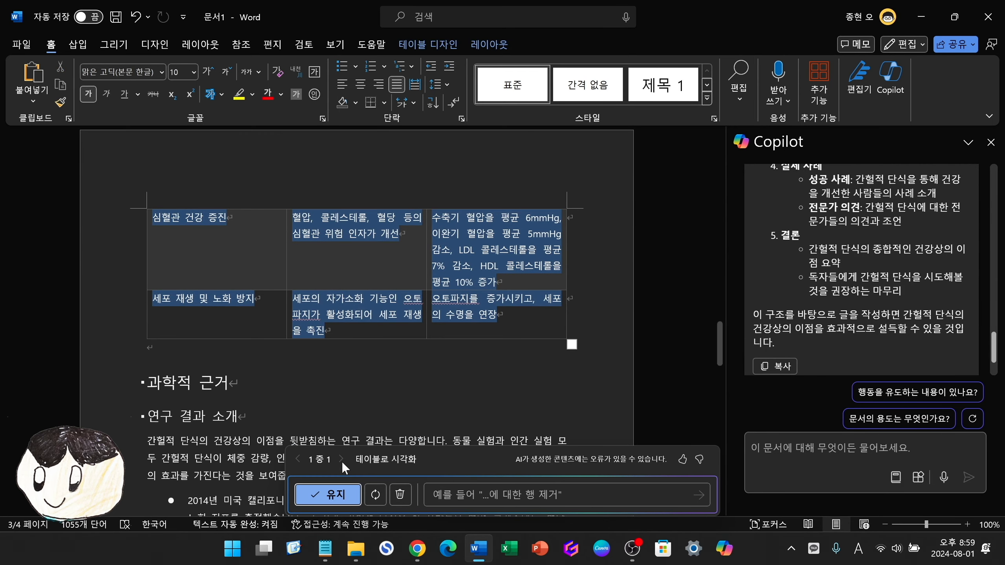
Keep the generated table and narrow its 효과 column to give the 설명 column more width.
{"action": "left_click", "coordinate": [338, 497]}
{"action": "scroll", "coordinate": [285, 258], "scroll_direction": "up", "scroll_amount": 5}
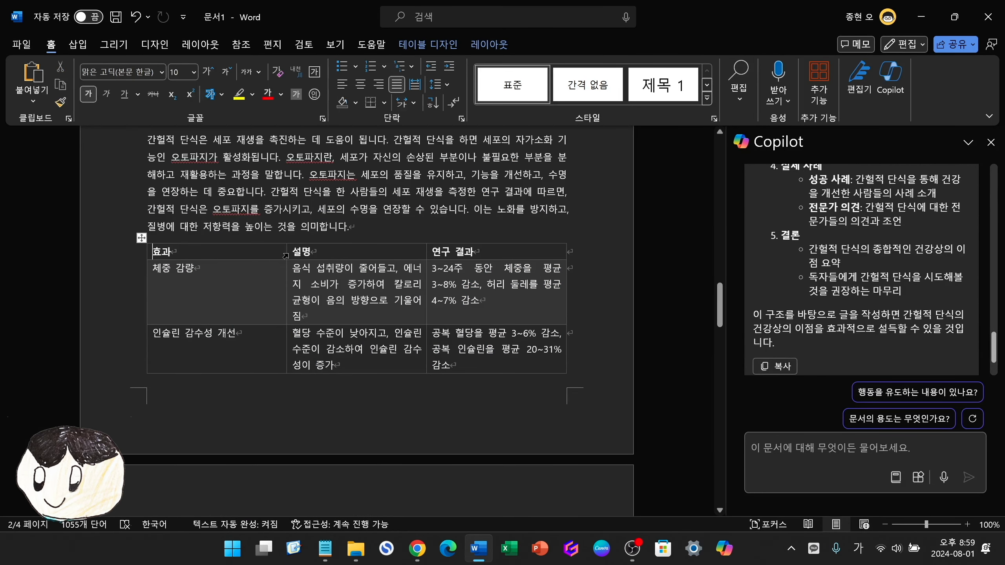
{"action": "left_click_drag", "start_coordinate": [286, 257], "coordinate": [249, 265]}
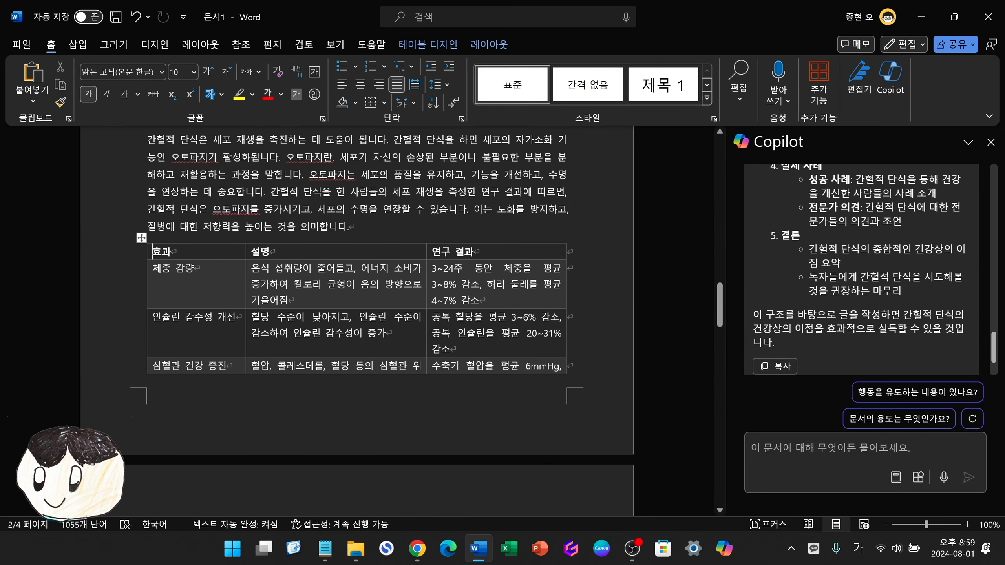
Try having Copilot rewrite the document title with the instruction "좀 웃기게 만들어줘.", and discard the suggestion.
{"action": "scroll", "coordinate": [356, 317], "scroll_direction": "up", "scroll_amount": 15}
{"action": "left_click_drag", "start_coordinate": [530, 241], "coordinate": [134, 233]}
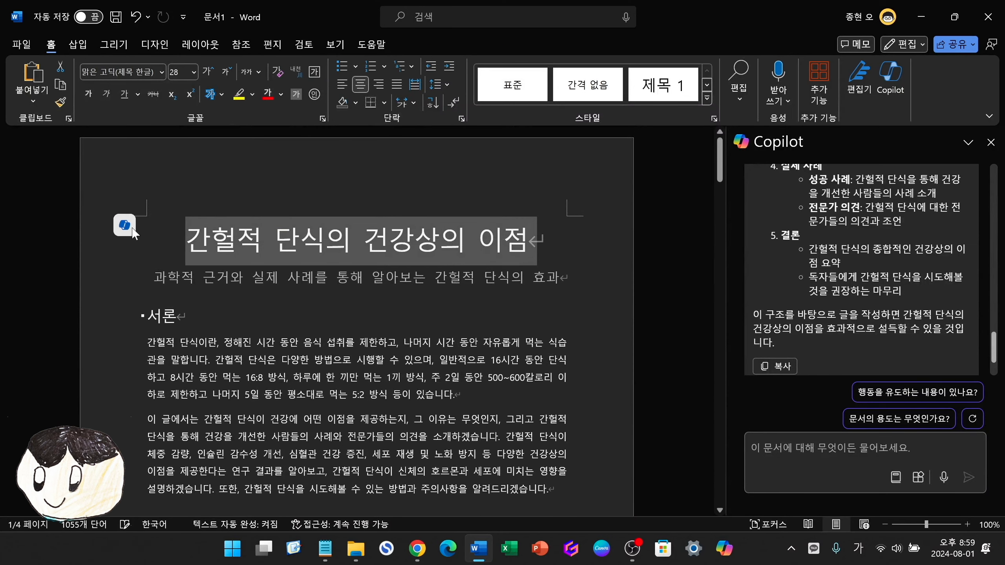
{"action": "left_click", "coordinate": [133, 233]}
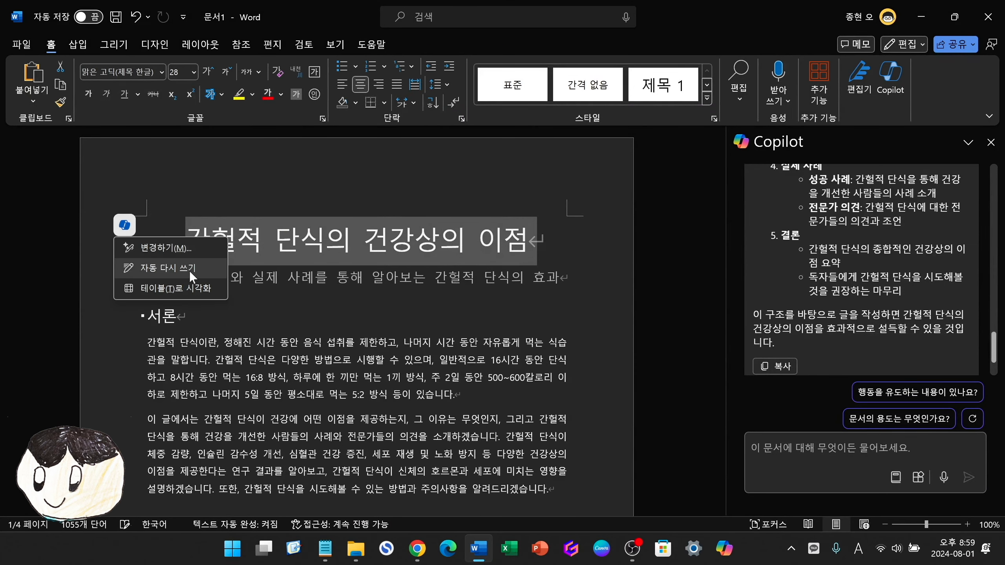
{"action": "left_click", "coordinate": [162, 246]}
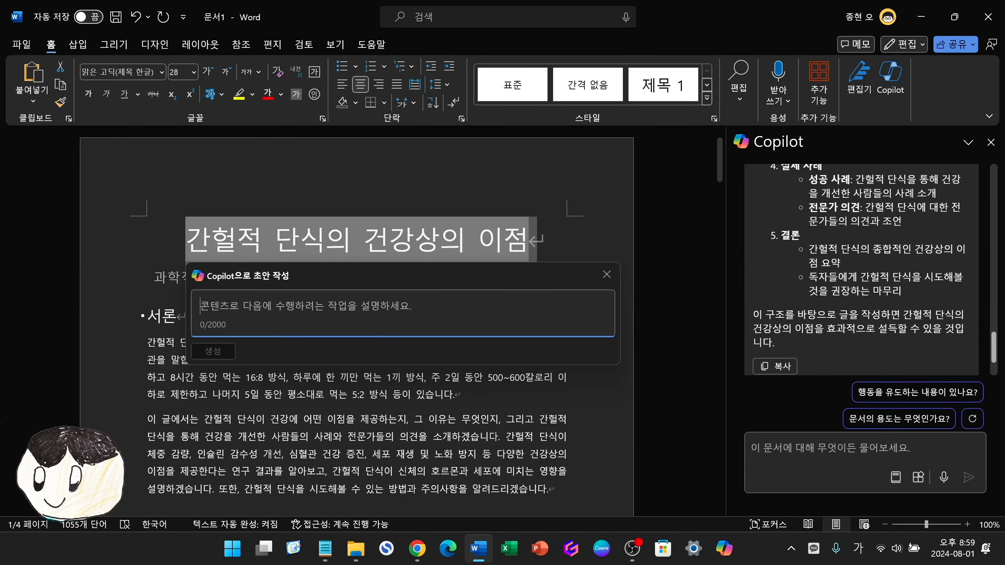
{"action": "type", "text": "좀 웃기게 만들어줘."}
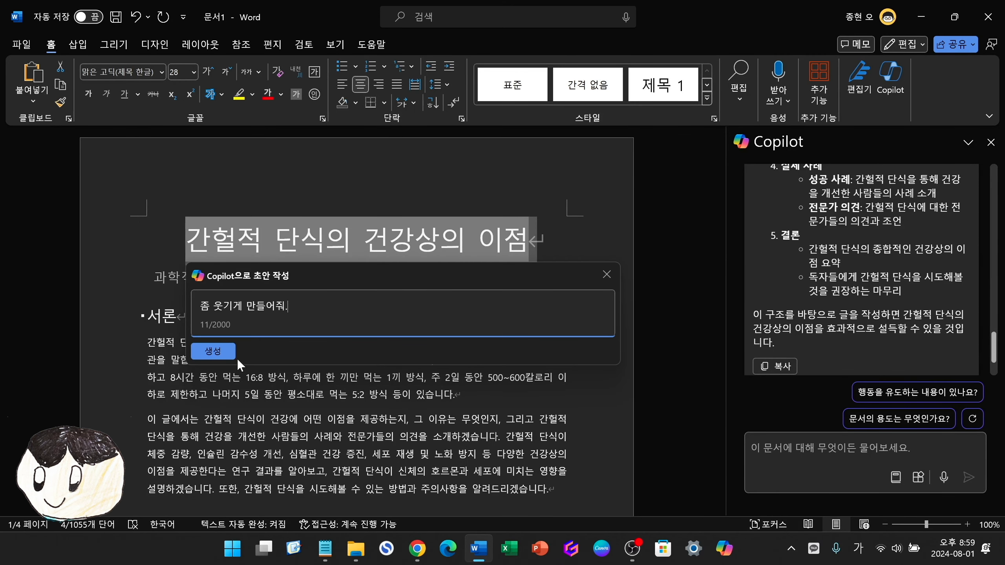
{"action": "left_click", "coordinate": [213, 351]}
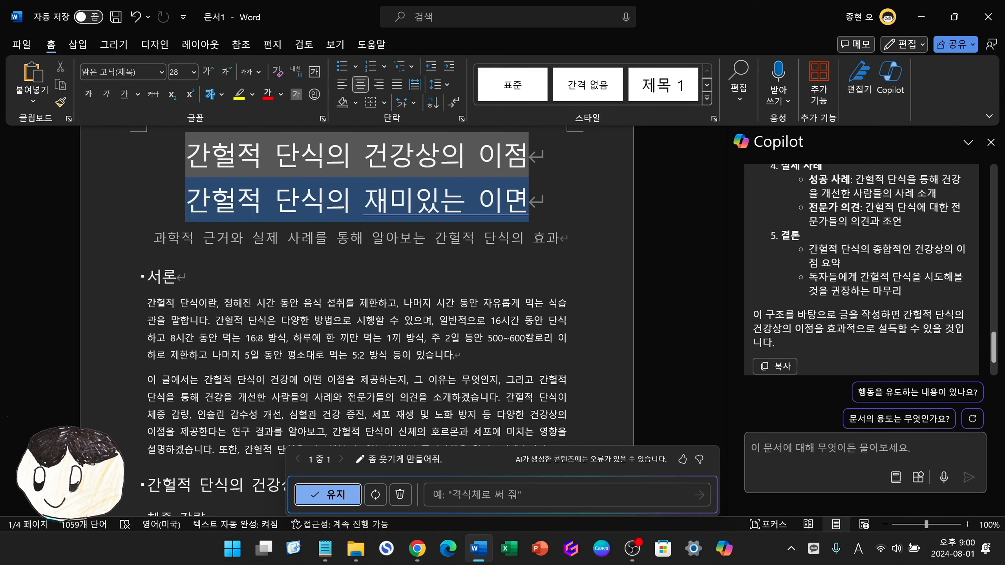
{"action": "left_click", "coordinate": [400, 495]}
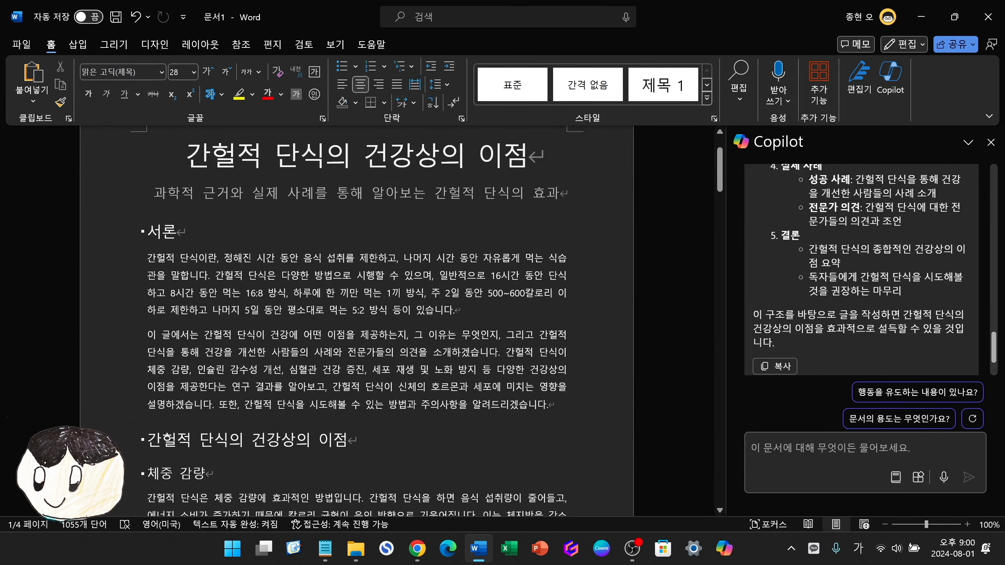
Try having Copilot rewrite the 체중 감량 through 세포 재생 및 노화 방지 sections with "글머리 기호 없애고 다시 작성해줘.", and discard the suggestion.
{"action": "scroll", "coordinate": [147, 189], "scroll_direction": "down", "scroll_amount": 5}
{"action": "left_click_drag", "start_coordinate": [147, 189], "coordinate": [356, 189]}
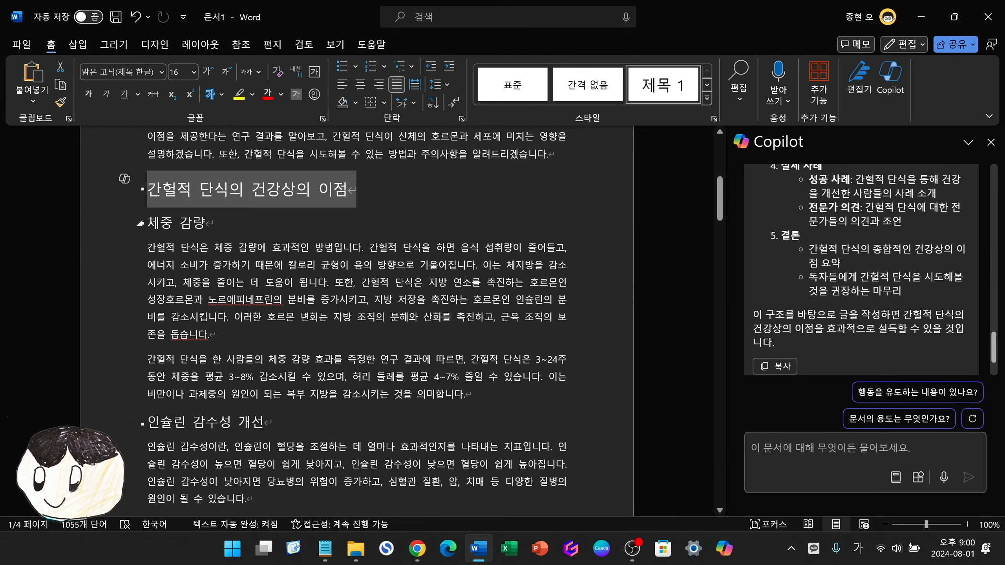
{"action": "scroll", "coordinate": [356, 317], "scroll_direction": "down", "scroll_amount": 10}
{"action": "scroll", "coordinate": [356, 321], "scroll_direction": "down", "scroll_amount": 12}
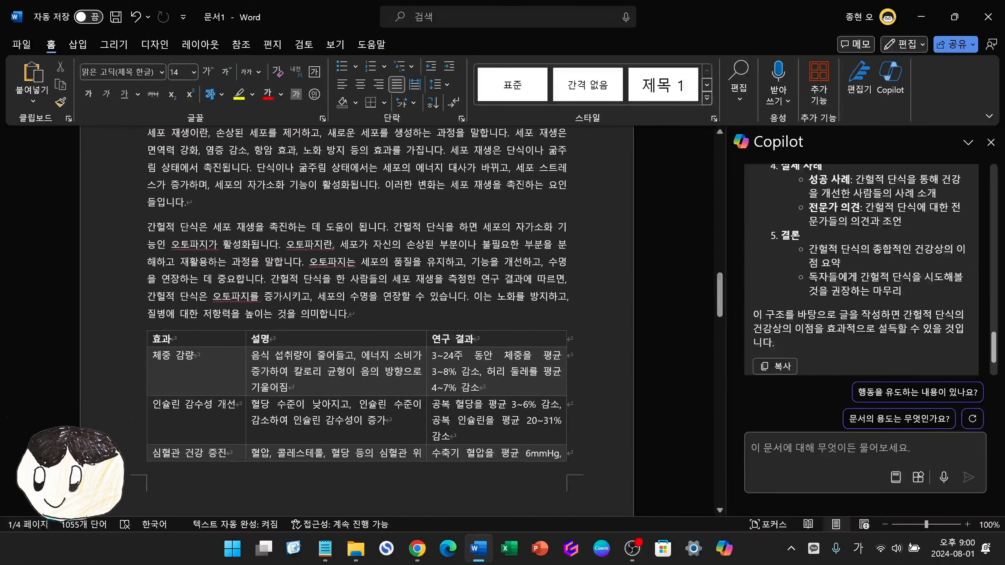
{"action": "left_click_drag", "start_coordinate": [350, 314], "coordinate": [171, 263]}
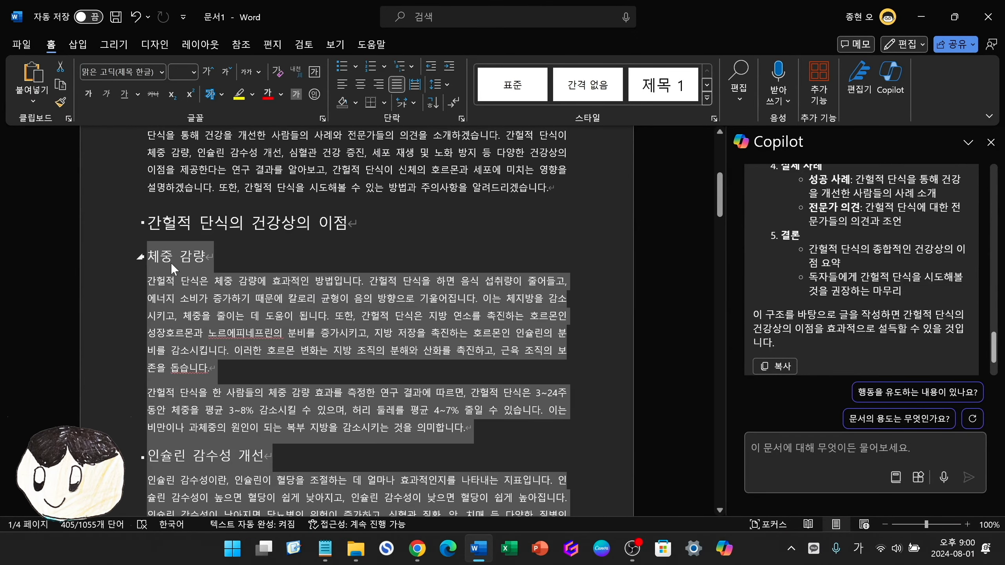
{"action": "key", "text": "alt+i"}
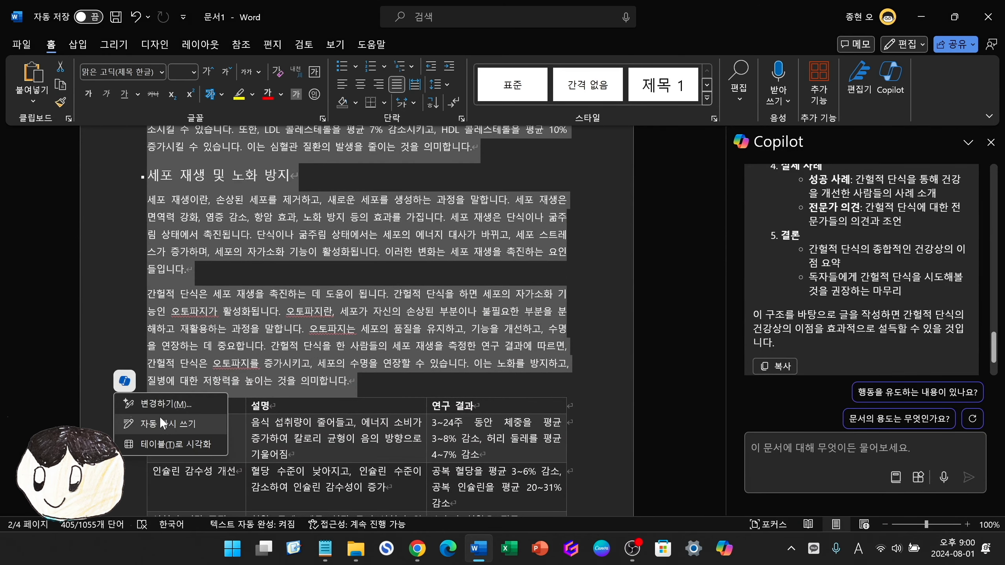
{"action": "left_click", "coordinate": [174, 408]}
{"action": "type", "text": "글머리 기호 없애고 다시 작성해줘."}
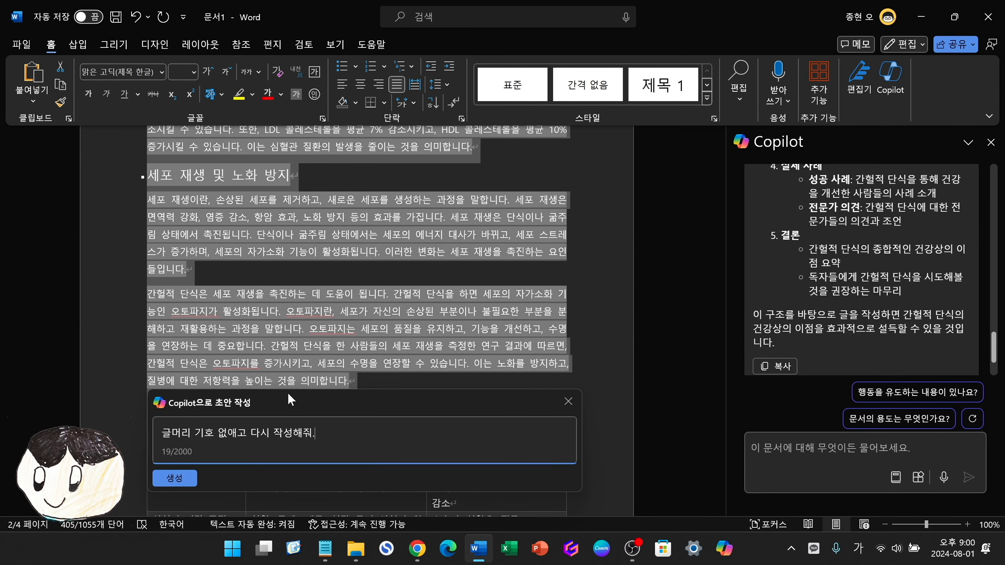
{"action": "key", "text": "Return"}
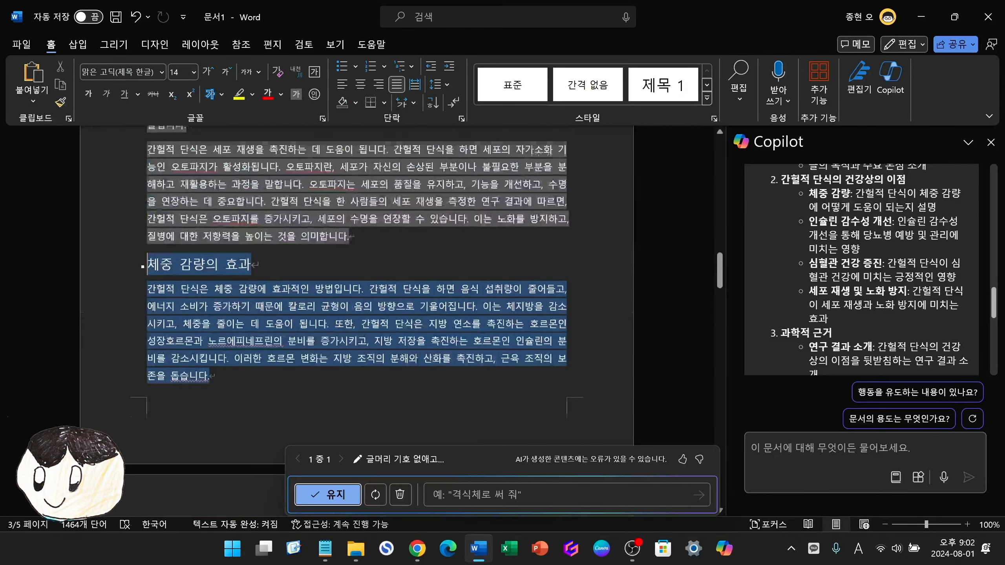
{"action": "left_click", "coordinate": [399, 493]}
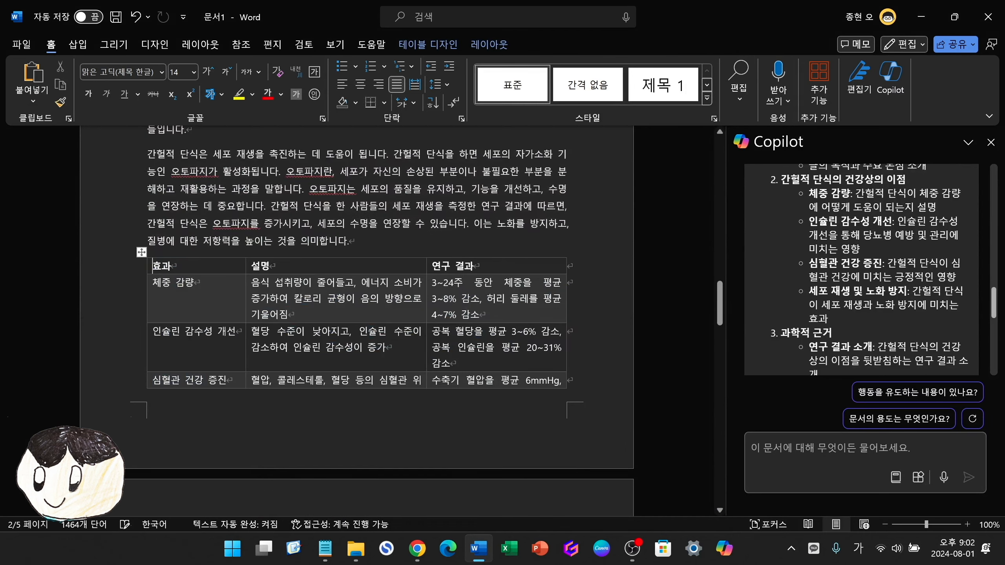
{"action": "key", "text": "ctrl+z"}
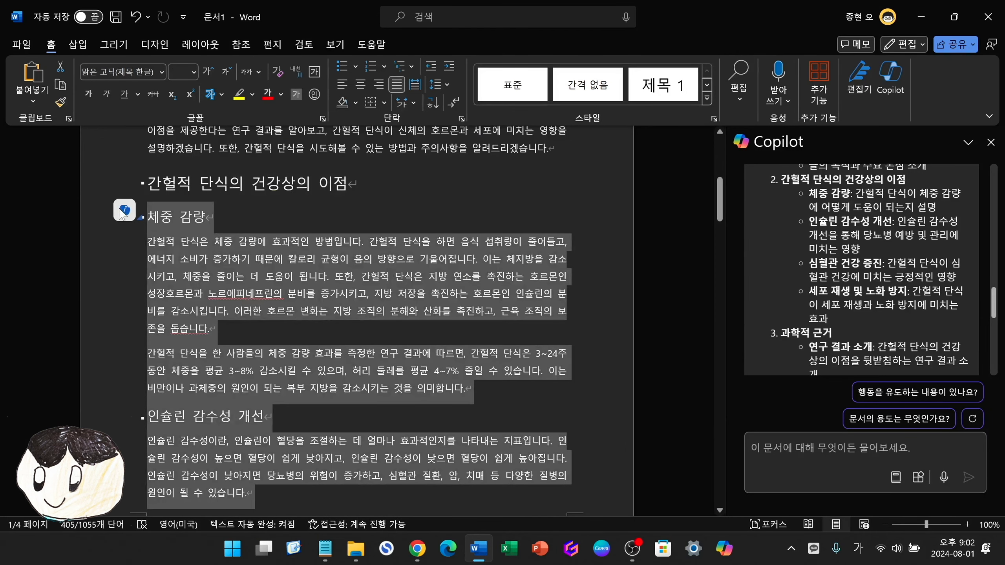
Have Copilot rewrite the 체중 감량 through 세포 재생 및 노화 방지 sections with "소제목 없이 문장을 구성해줘." and keep the result.
{"action": "left_click", "coordinate": [123, 210]}
{"action": "left_click", "coordinate": [159, 233]}
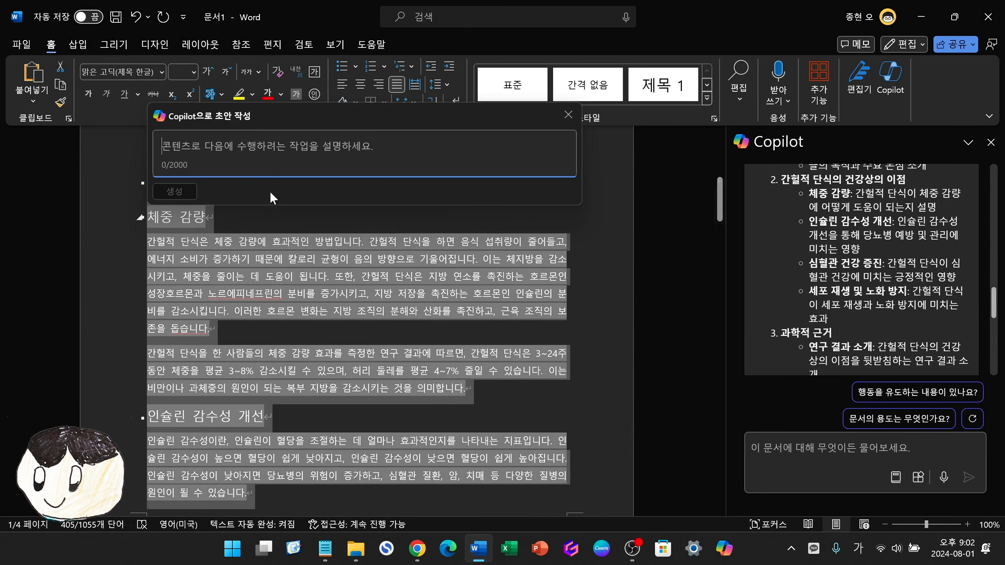
{"action": "type", "text": "소제목 없이 문장을 구성해줘."}
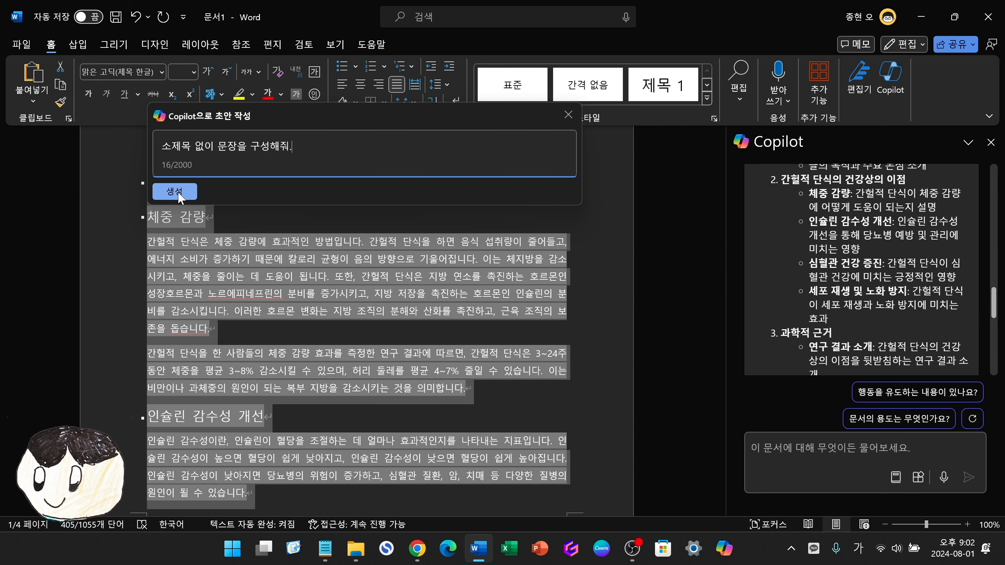
{"action": "left_click", "coordinate": [177, 192]}
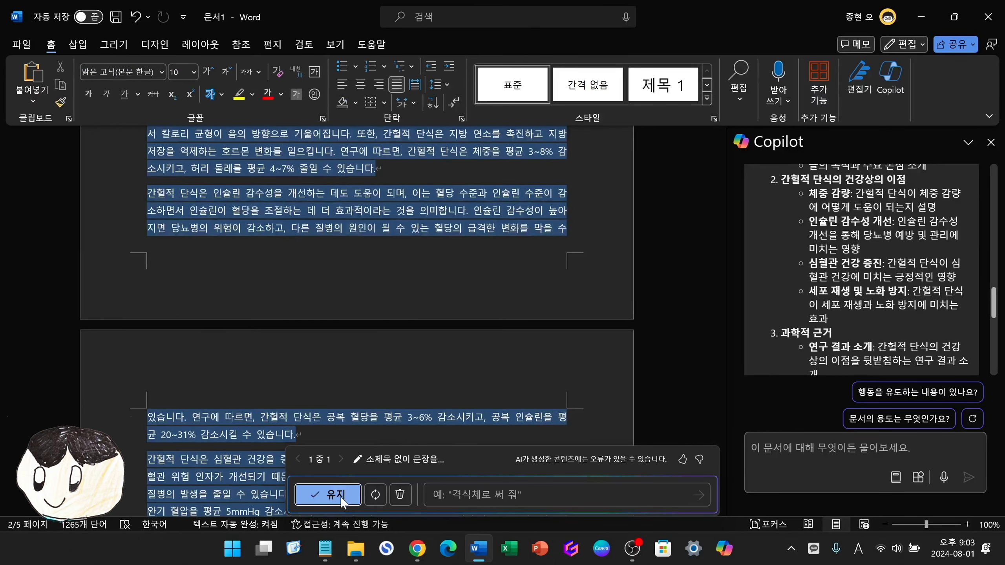
{"action": "left_click", "coordinate": [343, 498]}
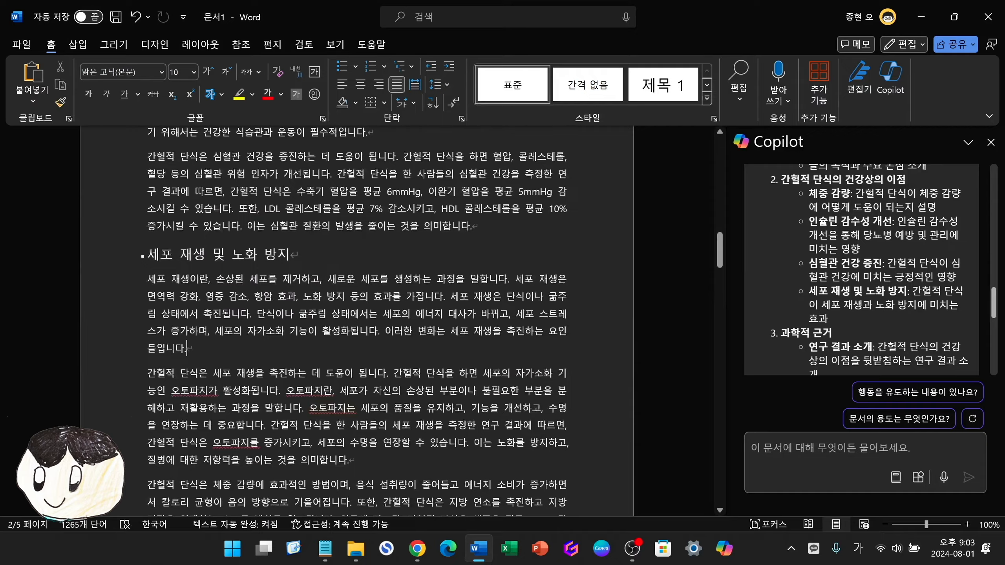
Delete the original text from the 체중 감량 subheading through the first paragraph under 세포 재생 및 노화 방지.
{"action": "left_click_drag", "start_coordinate": [554, 346], "coordinate": [235, 381]}
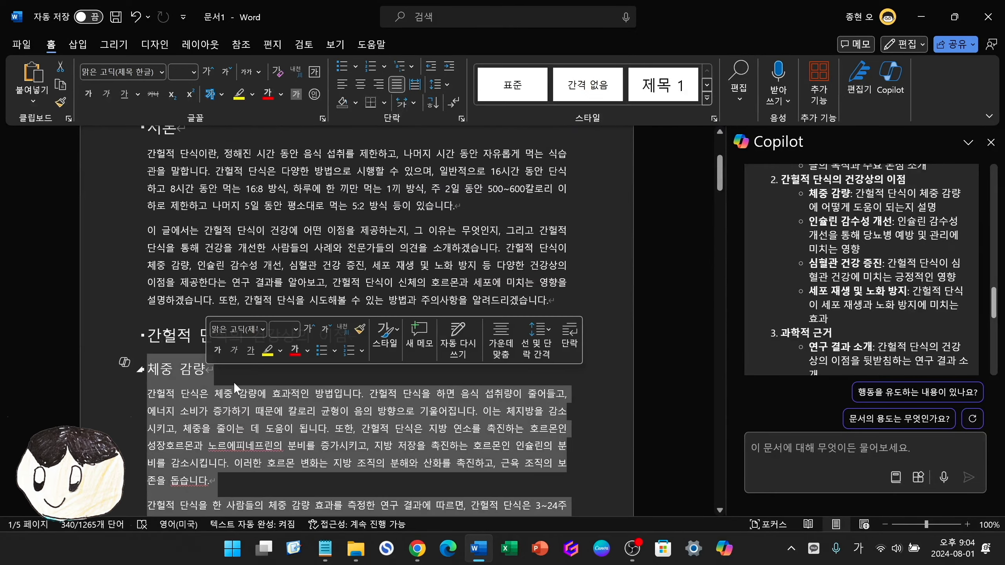
{"action": "key", "text": "Delete"}
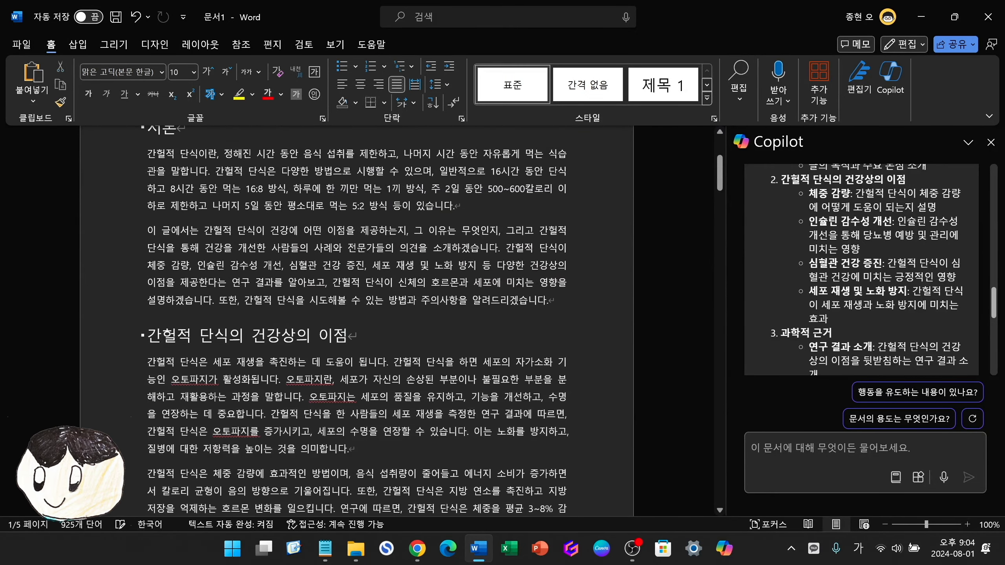
{"action": "scroll", "coordinate": [356, 321], "scroll_direction": "down", "scroll_amount": 7}
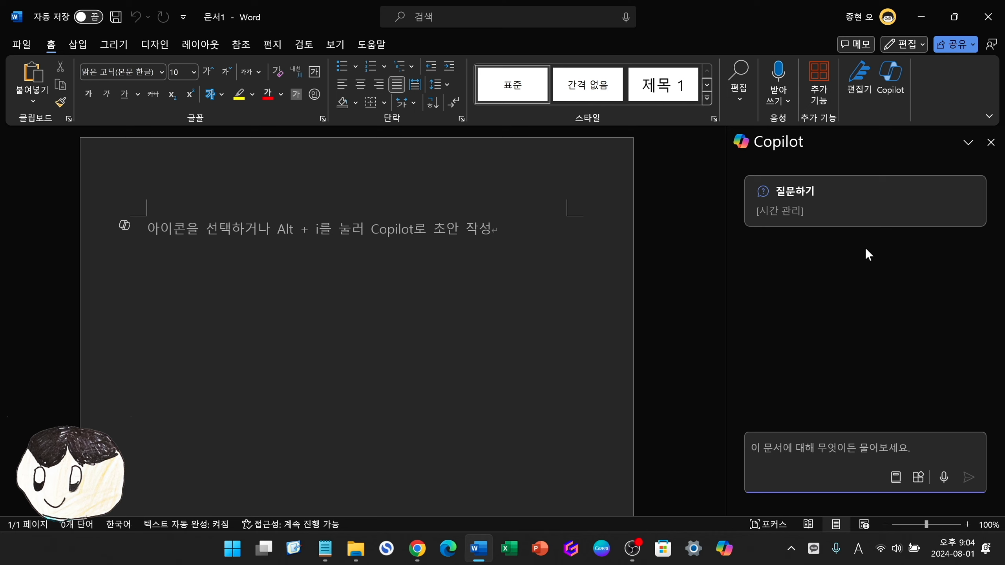
Open the Copilot draft prompt in the blank document.
{"action": "left_click", "coordinate": [124, 227]}
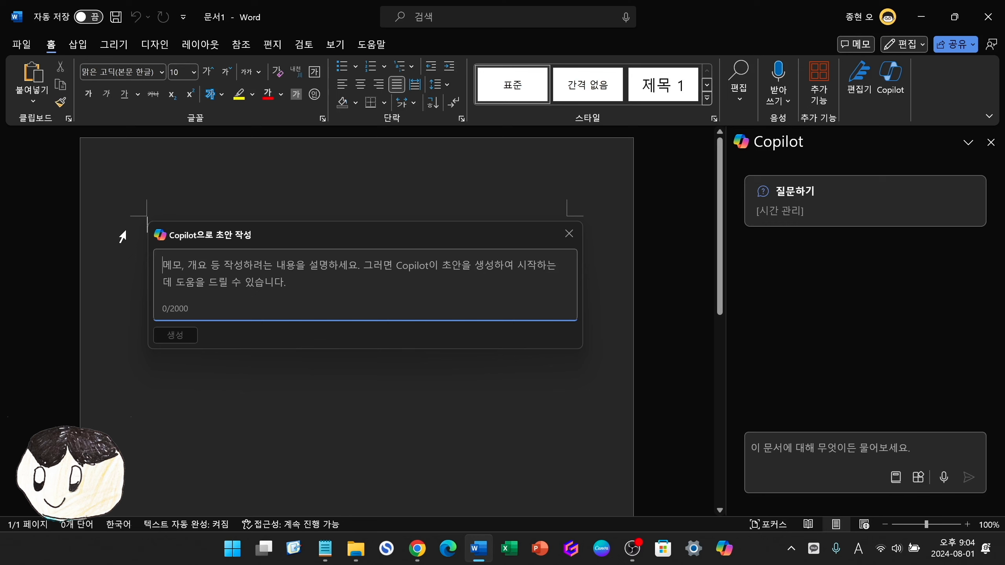